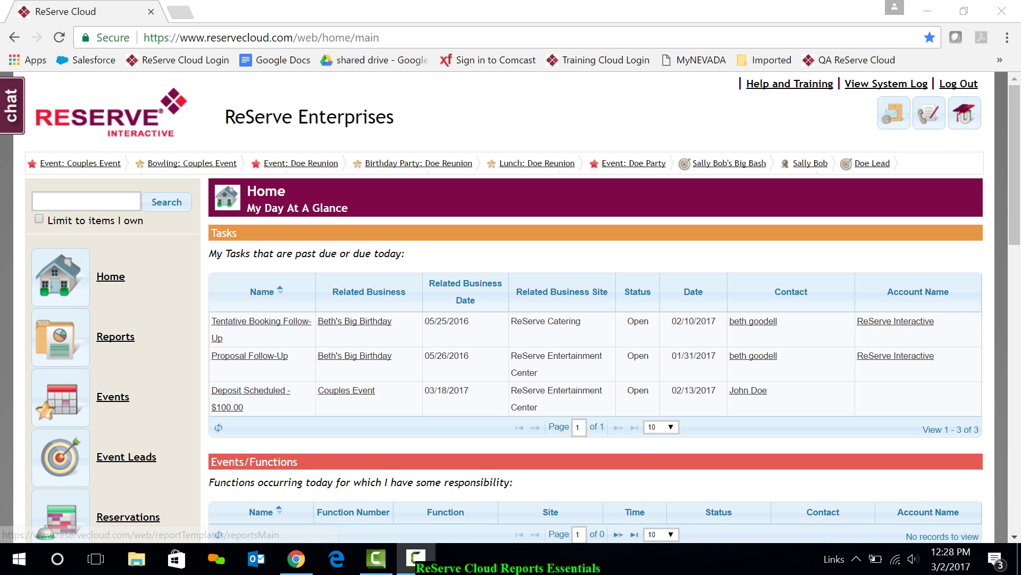
- In Reports, expand the system report folders and list reports from All Organization Folders
click(115, 337)
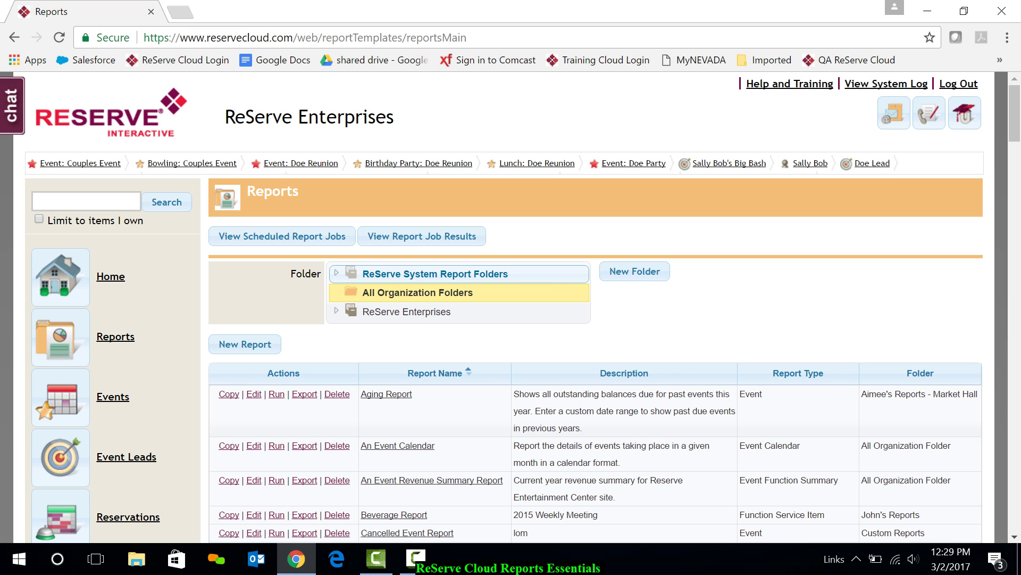
click(336, 272)
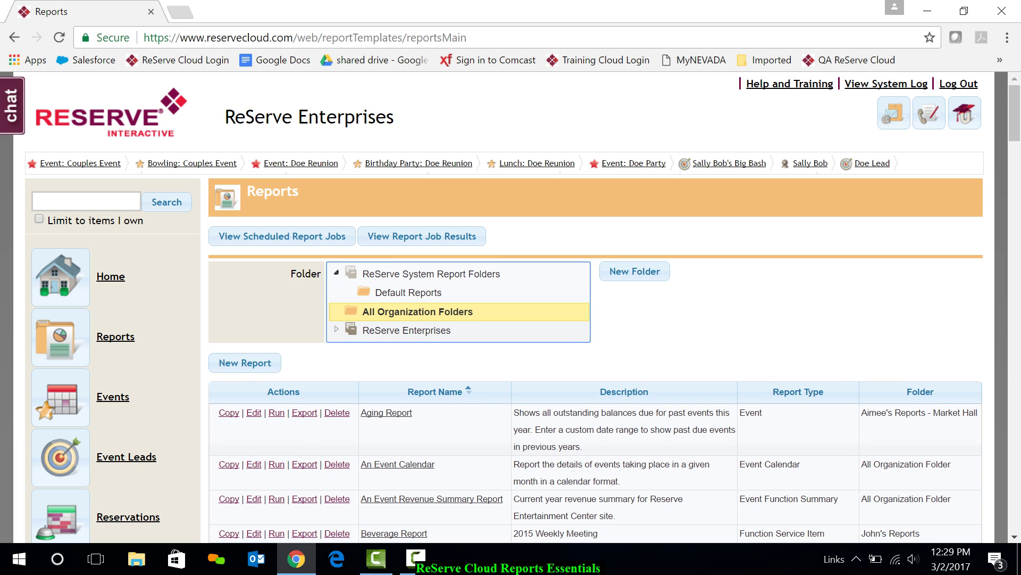
click(410, 292)
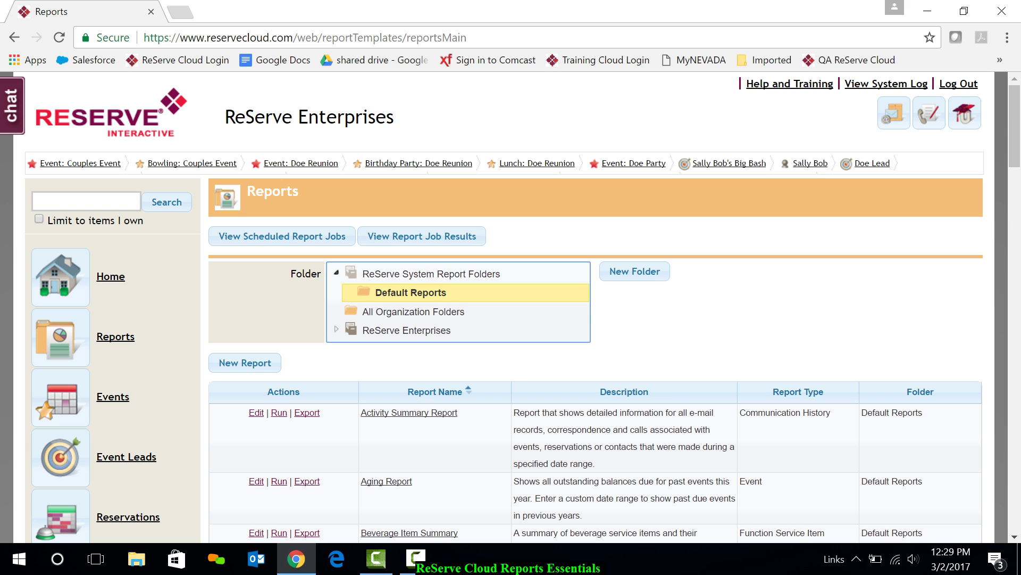
click(418, 311)
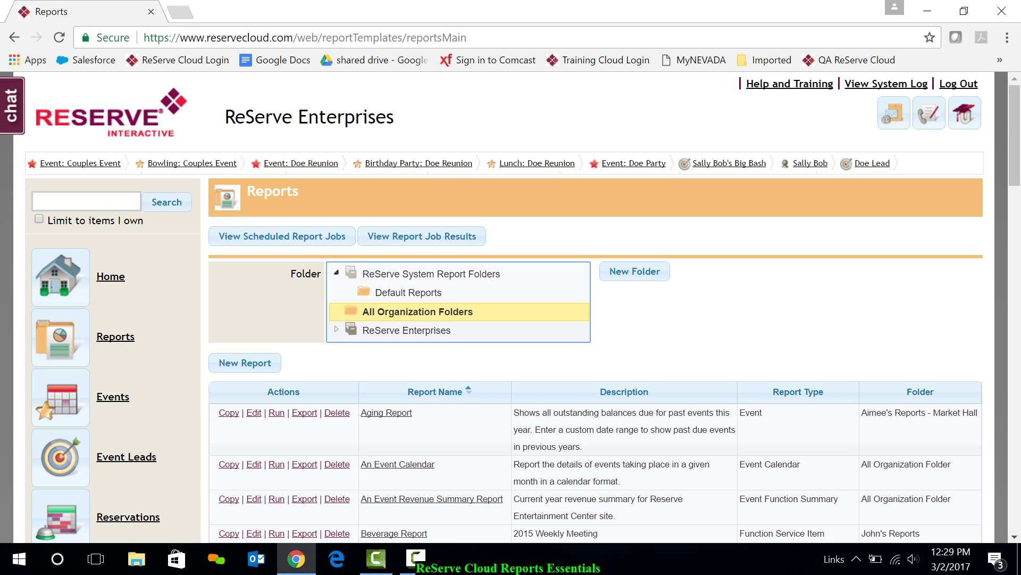
scroll(417, 311, down, 1)
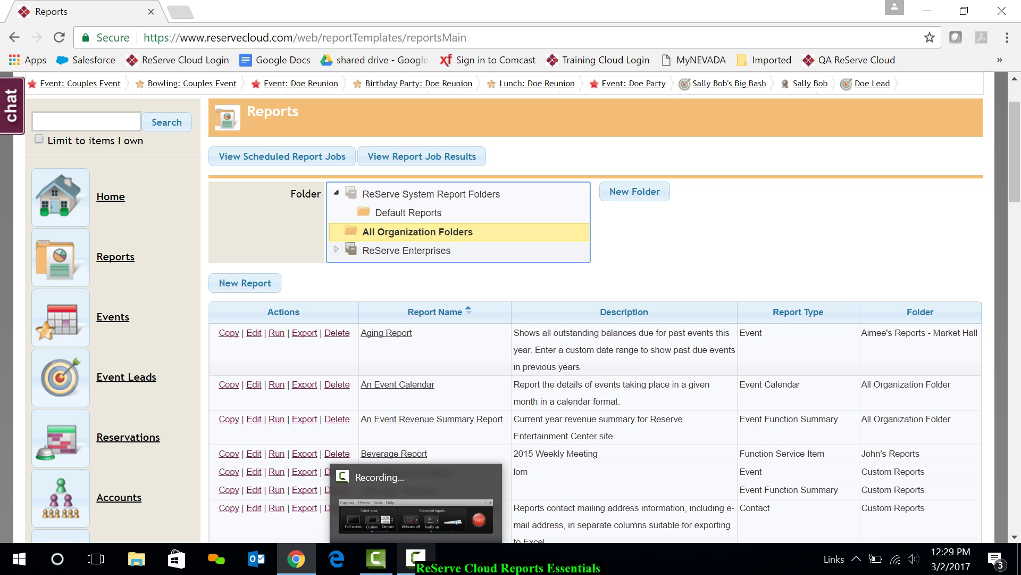
- Expand the ReServe Enterprises folder tree down to ReServe Hospitality Group Properties
click(416, 557)
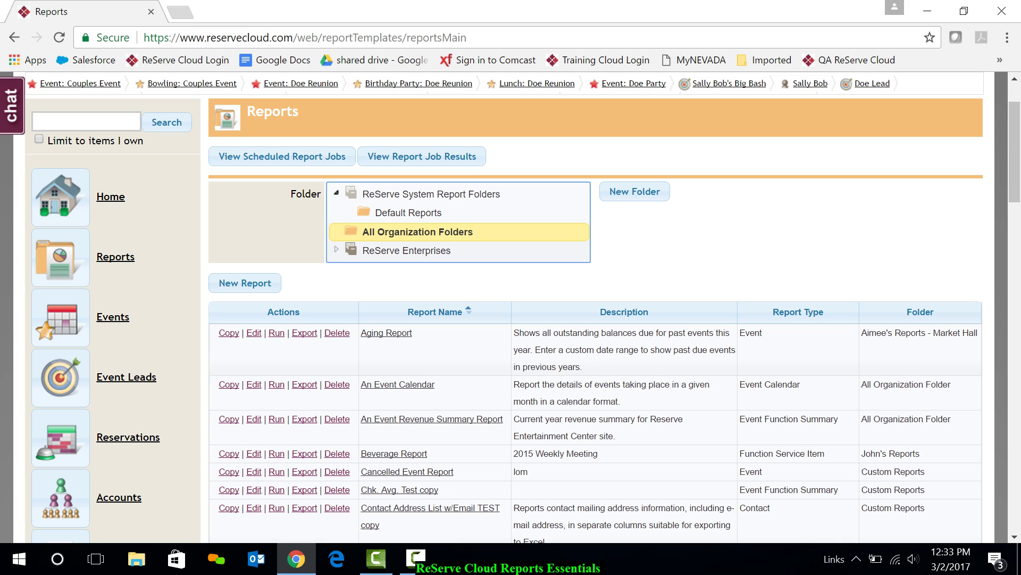
click(406, 250)
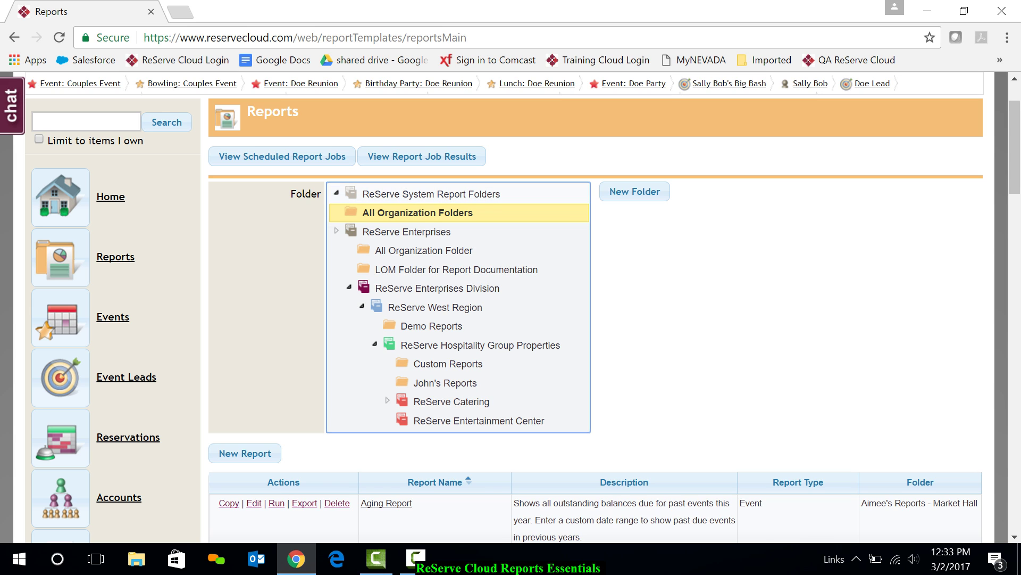
click(336, 230)
click(337, 193)
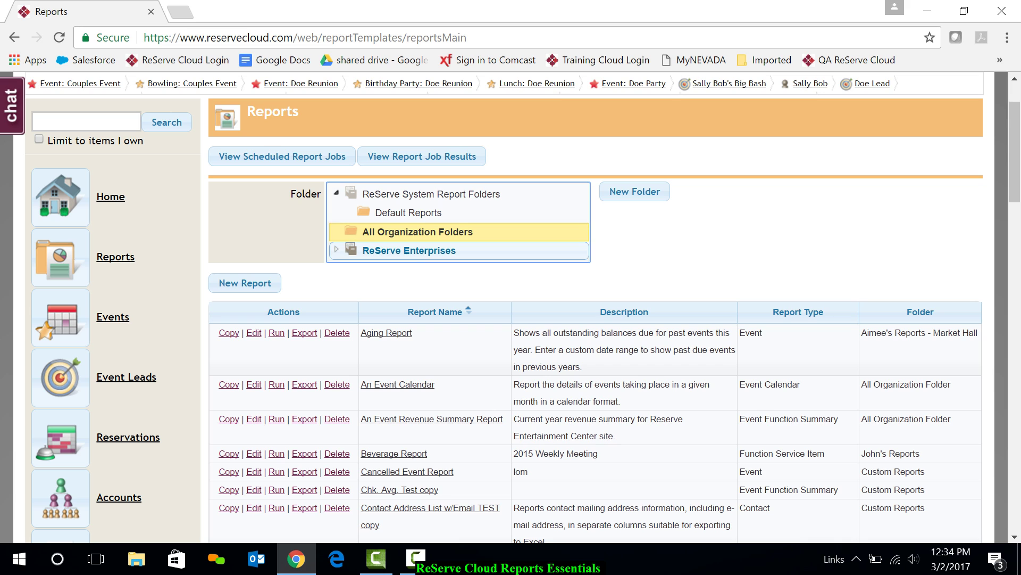
click(337, 249)
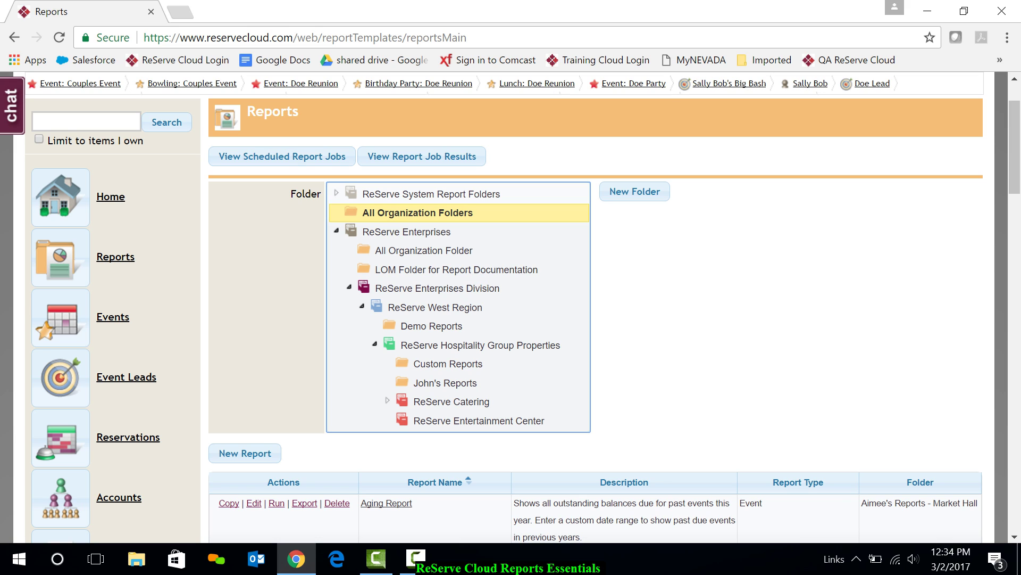
- Start a new report folder, check its organization levels, then cancel without saving
click(635, 191)
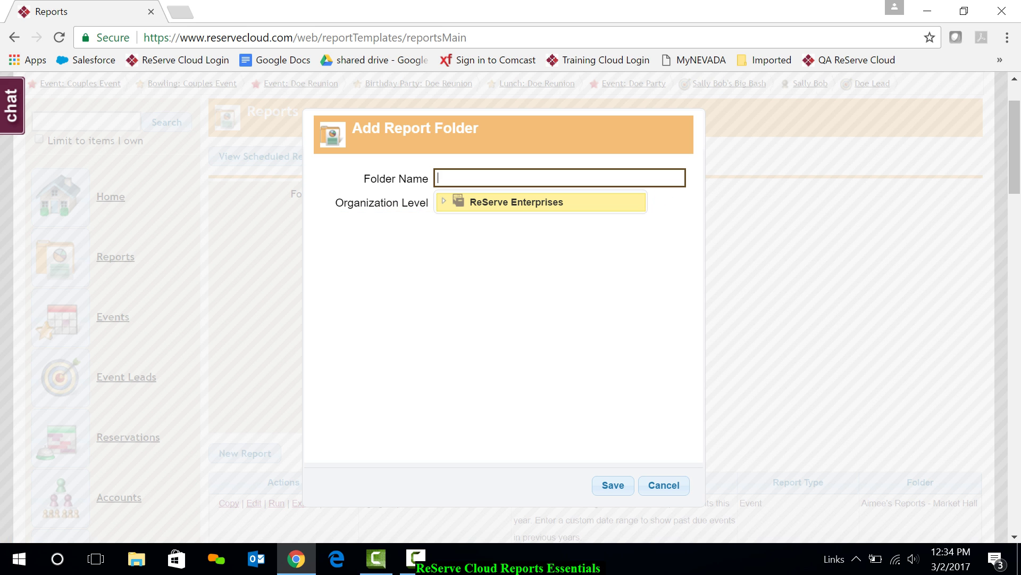
click(540, 202)
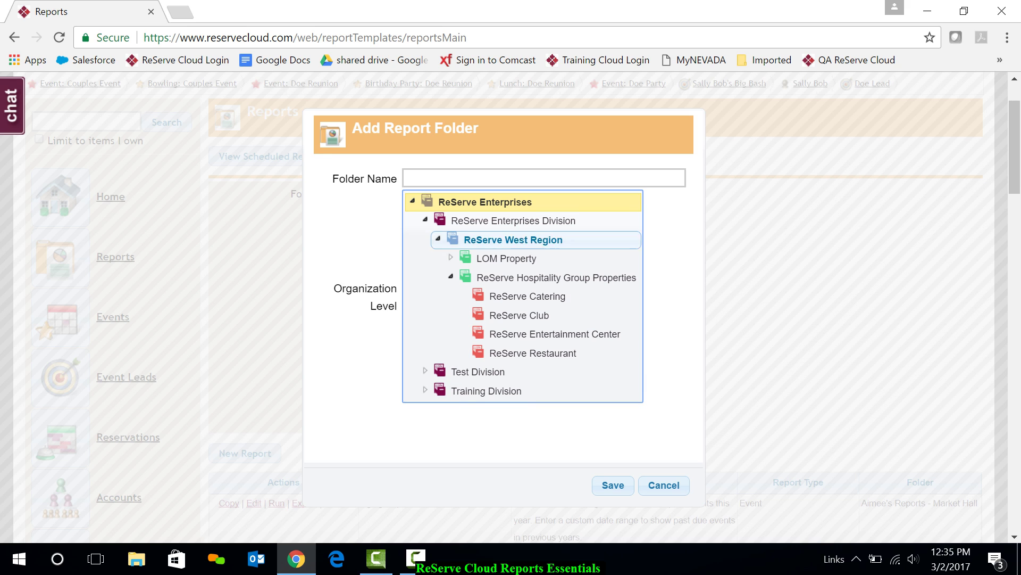
click(663, 484)
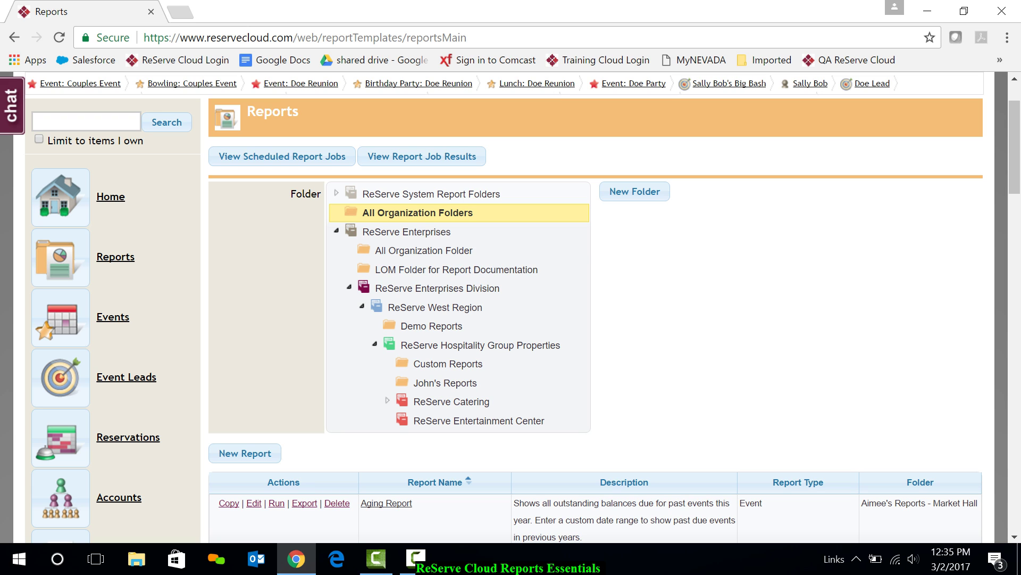
- Re-expand the system report folders and run An Event Calendar for March 2017
click(336, 193)
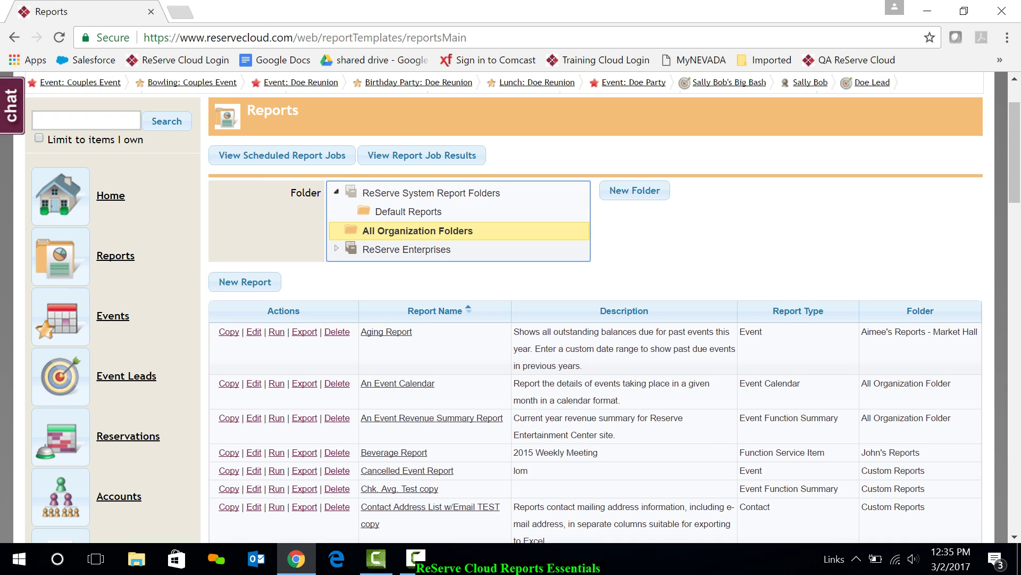
scroll(596, 319, down, 2)
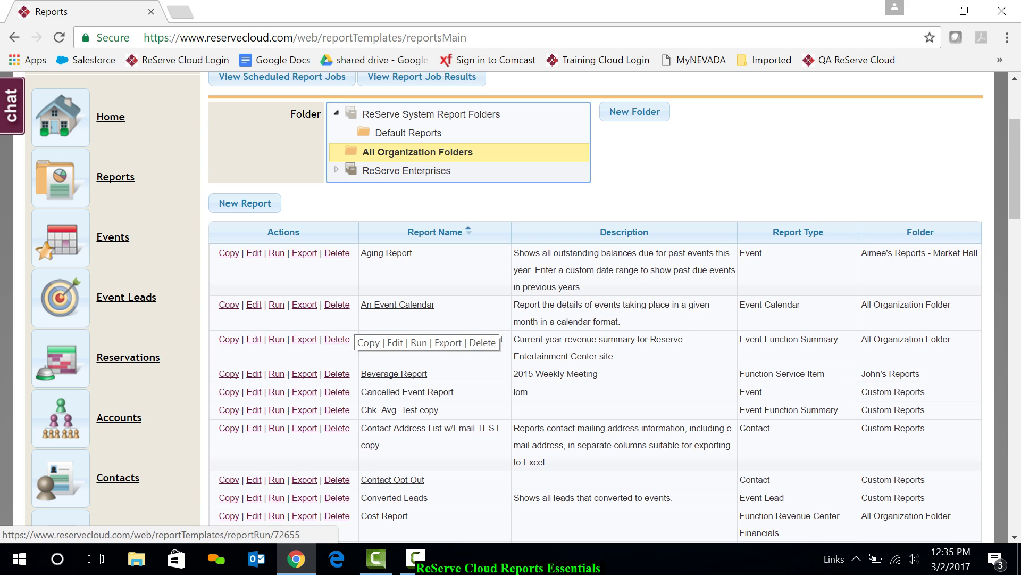
click(277, 338)
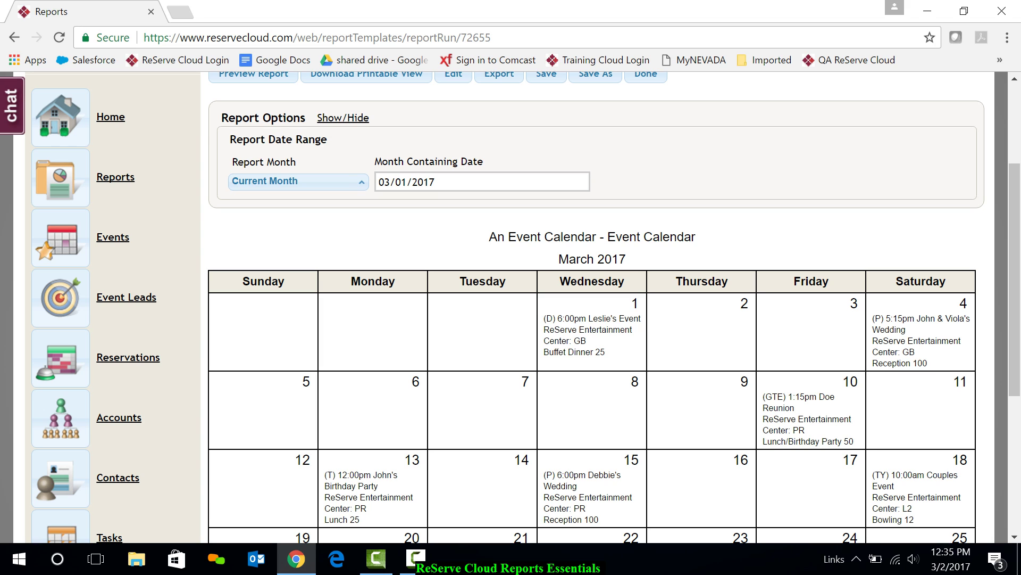
- Keep the current report month, download the calendar's printable PDF, and close it
click(298, 181)
click(274, 241)
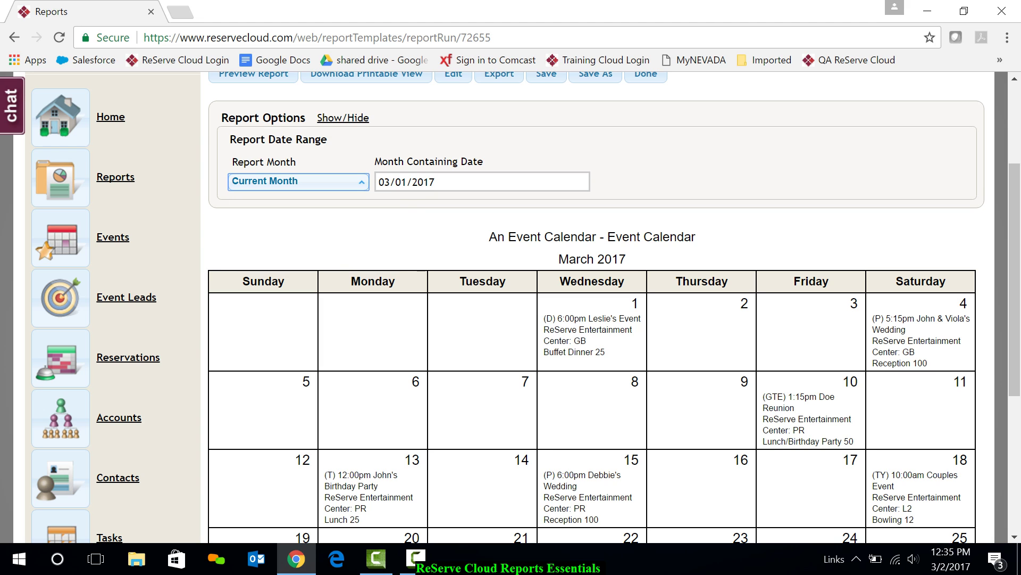
scroll(595, 307, up, 2)
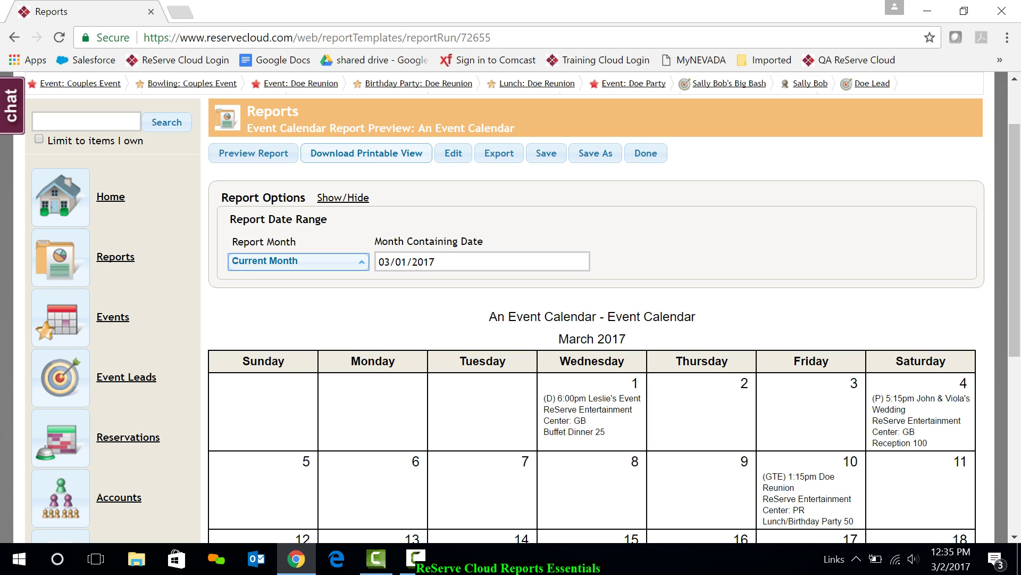
click(367, 153)
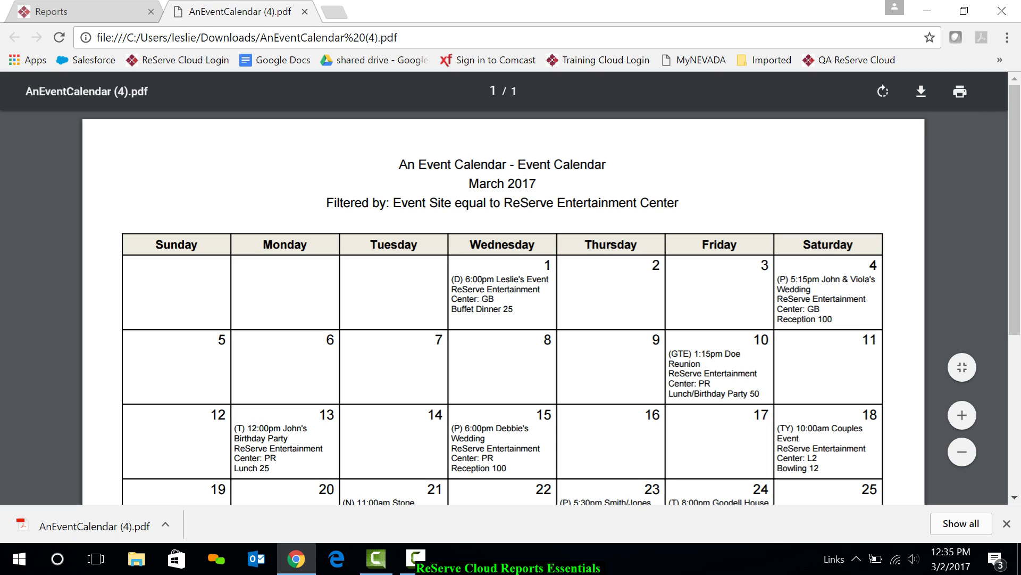
click(305, 12)
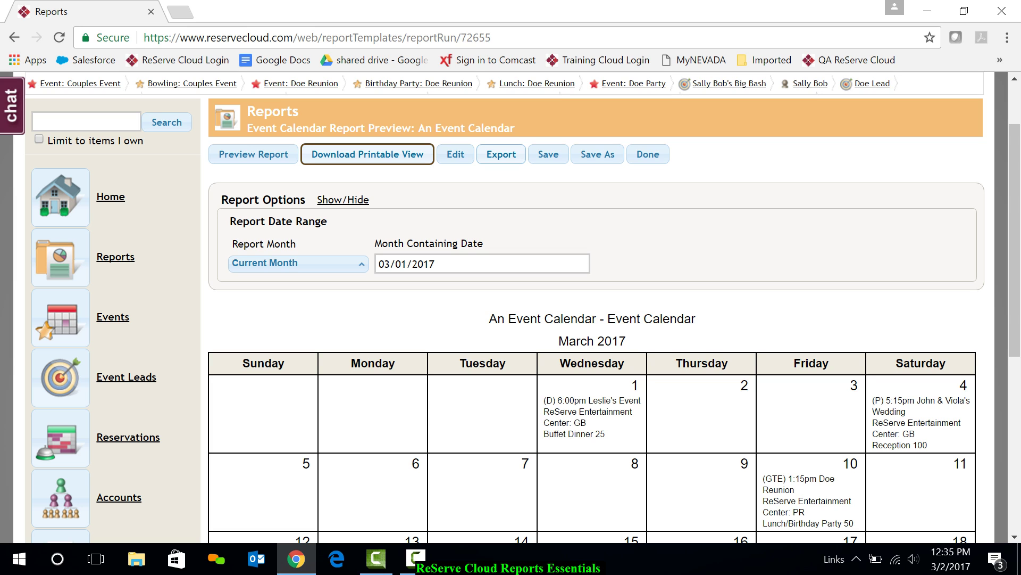
- Export the event calendar as a PDF Document (.pdf)
click(501, 153)
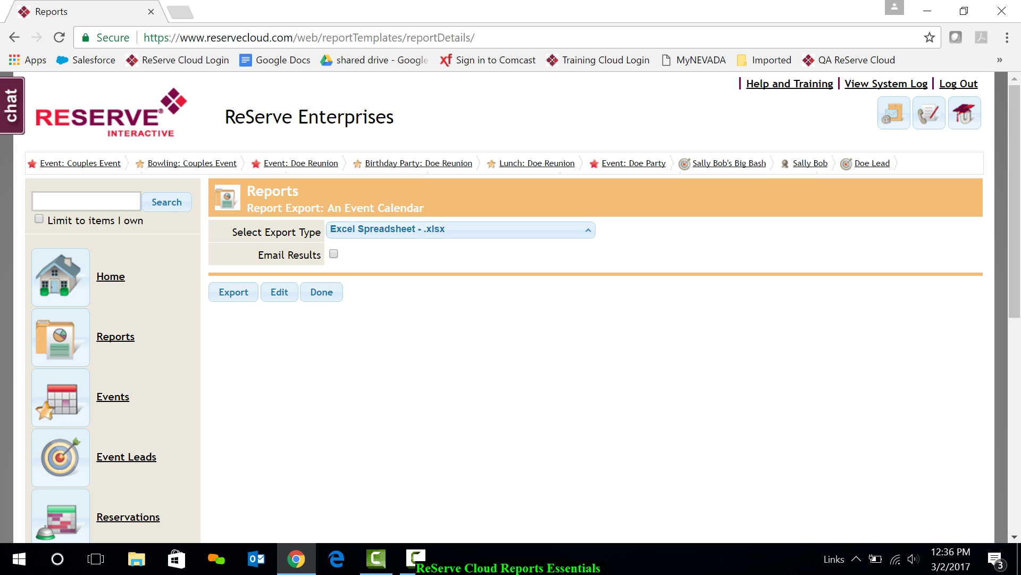
click(460, 229)
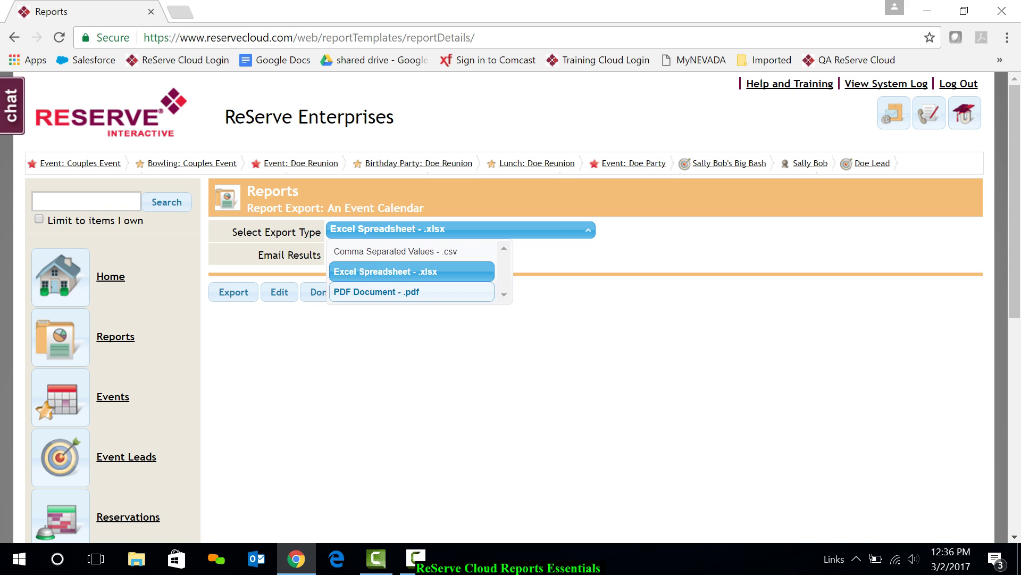
click(376, 292)
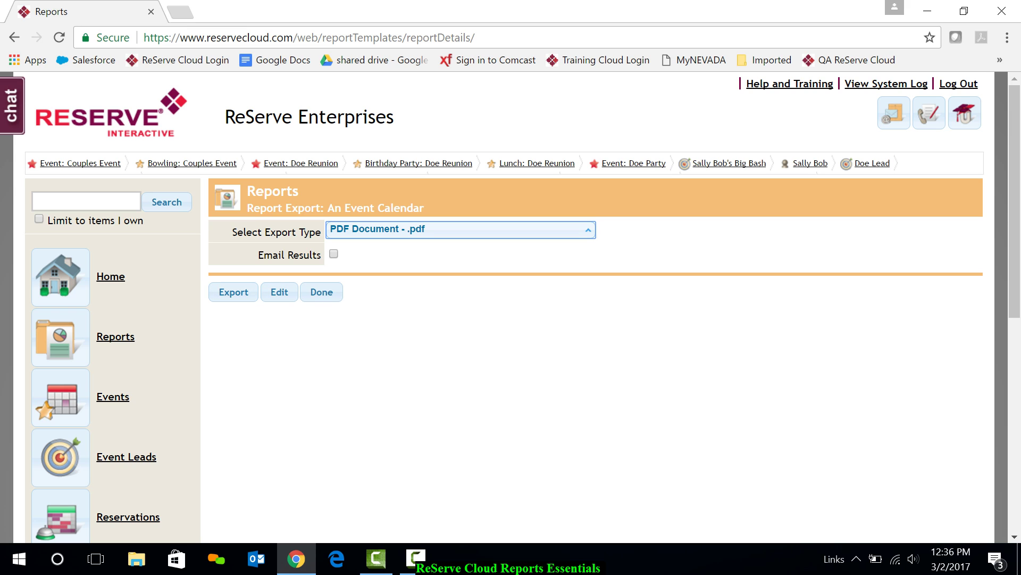
click(233, 292)
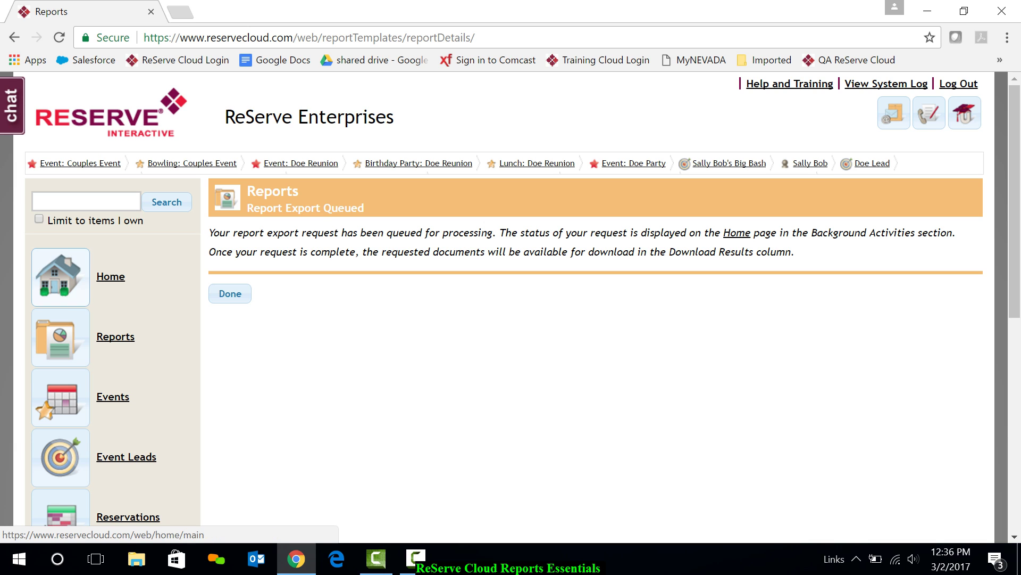
- Confirm AnEventCalendar.pdf finished on the home page, then return to Reports
click(60, 277)
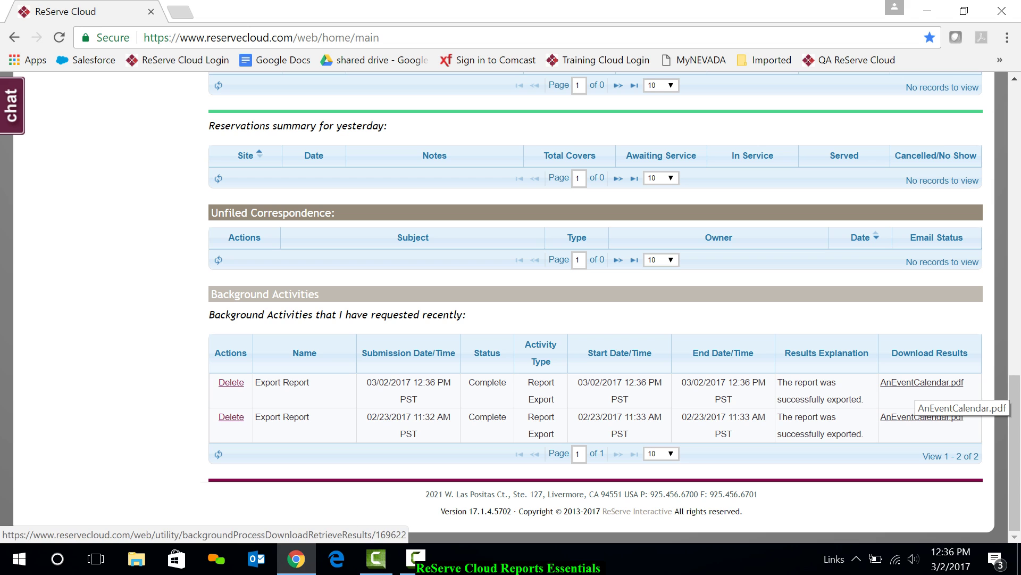
scroll(596, 307, up, 10)
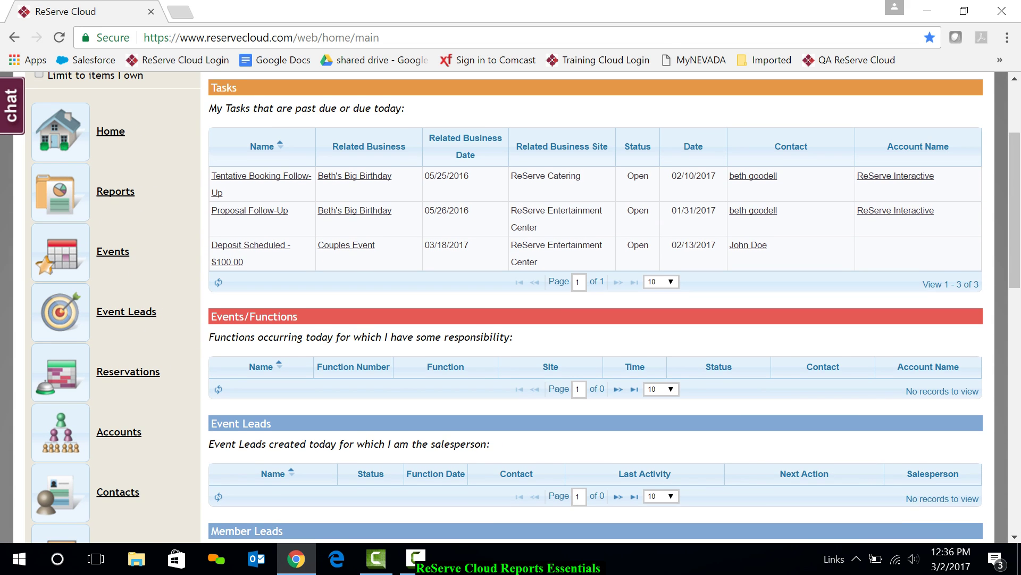
click(61, 192)
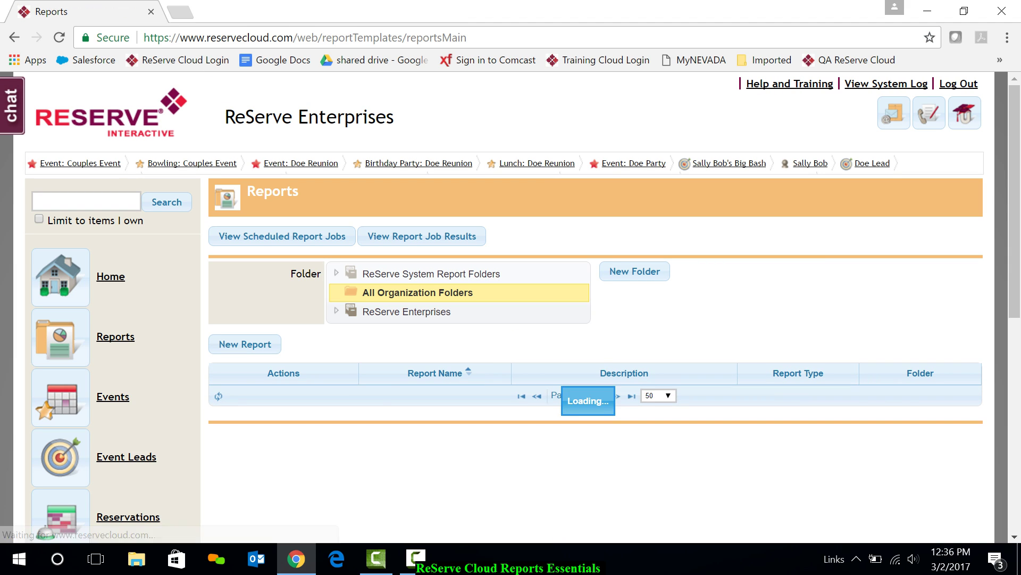
- Run An Event Revenue Summary Report and scroll through its 13 current-year events
scroll(526, 307, down, 3)
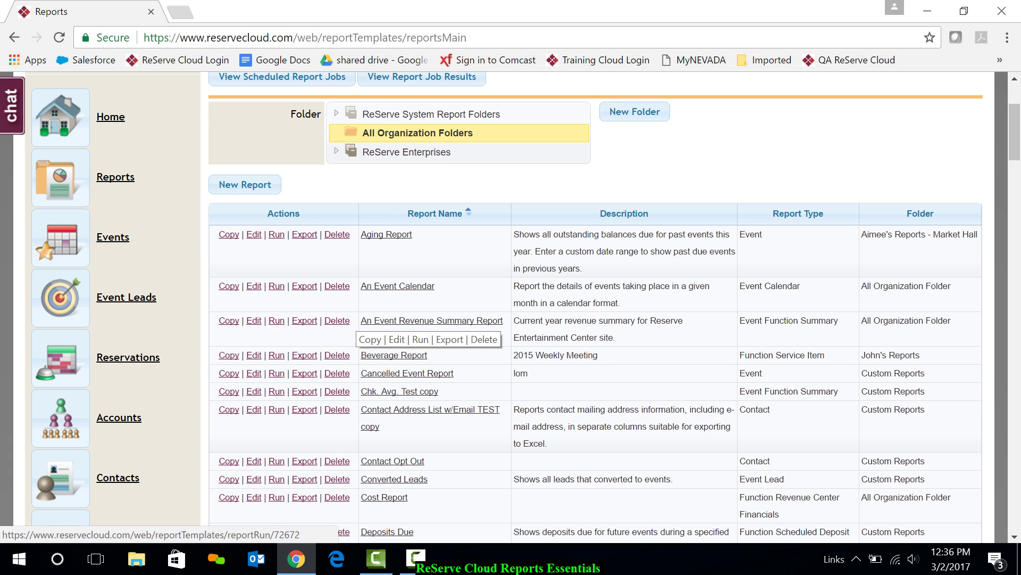
click(276, 320)
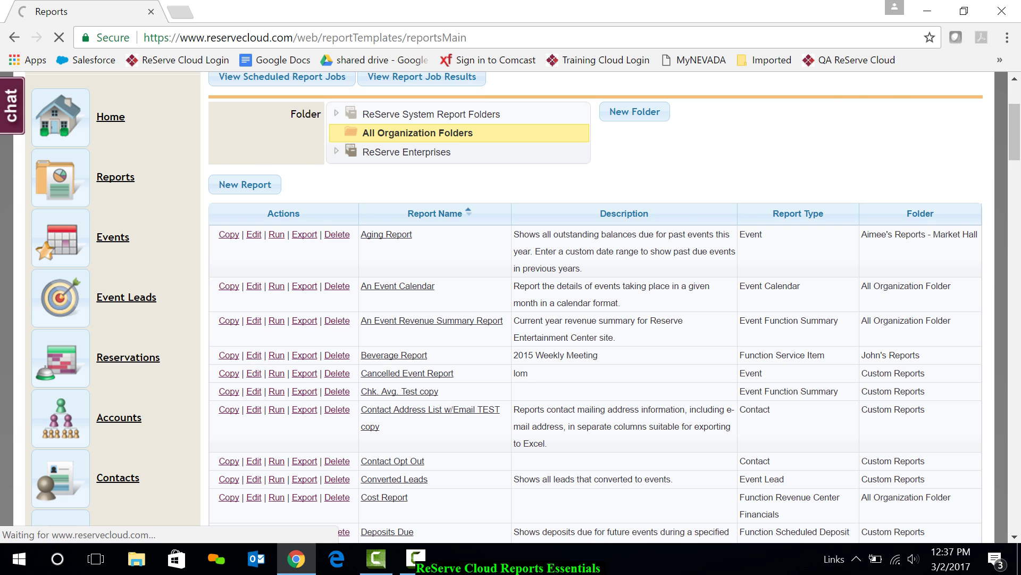
scroll(601, 309, down, 3)
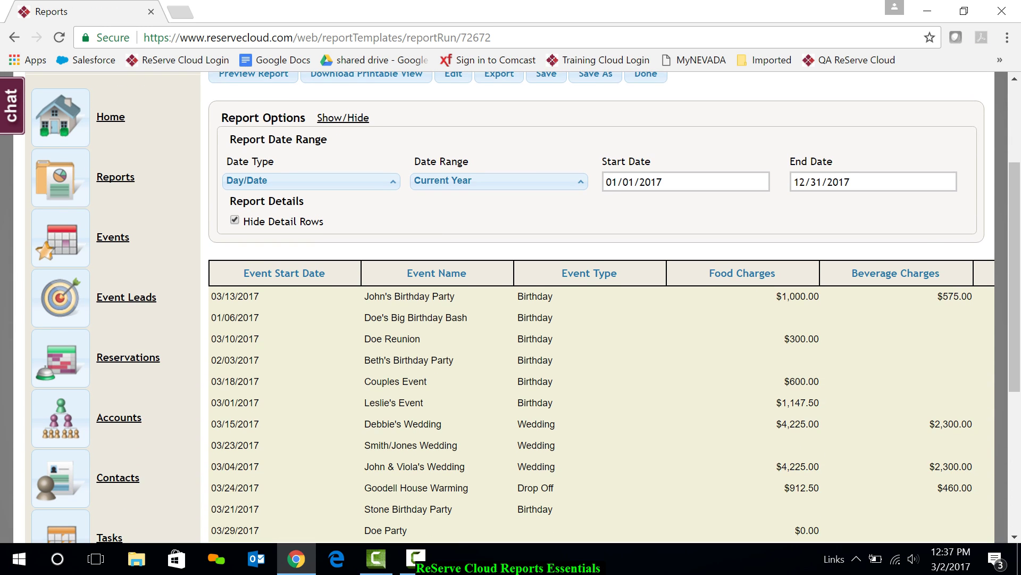
scroll(601, 309, down, 2)
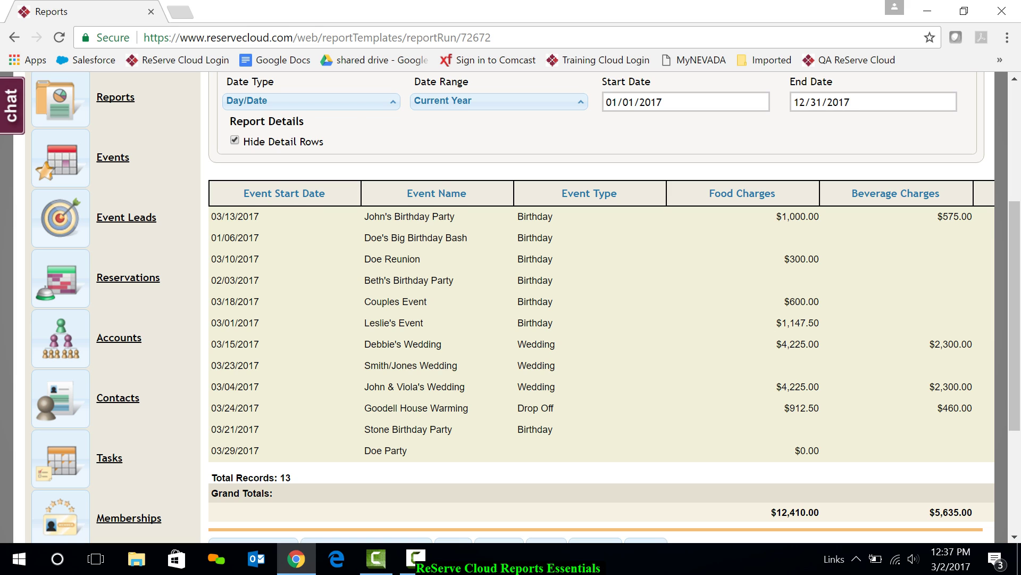
scroll(602, 306, up, 3)
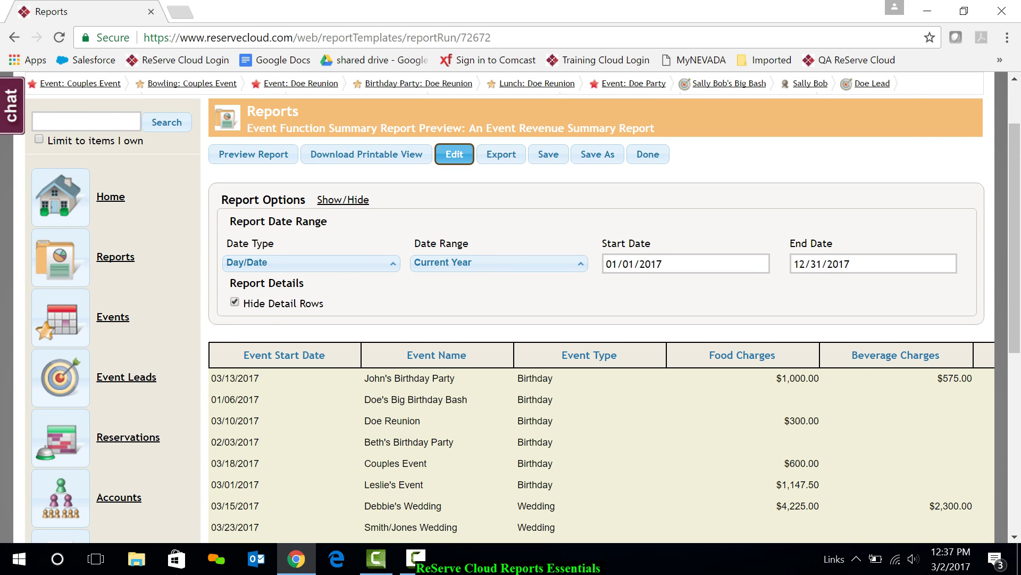
- Edit the revenue report and review its options, columns, groupings and Event Site filter
click(454, 153)
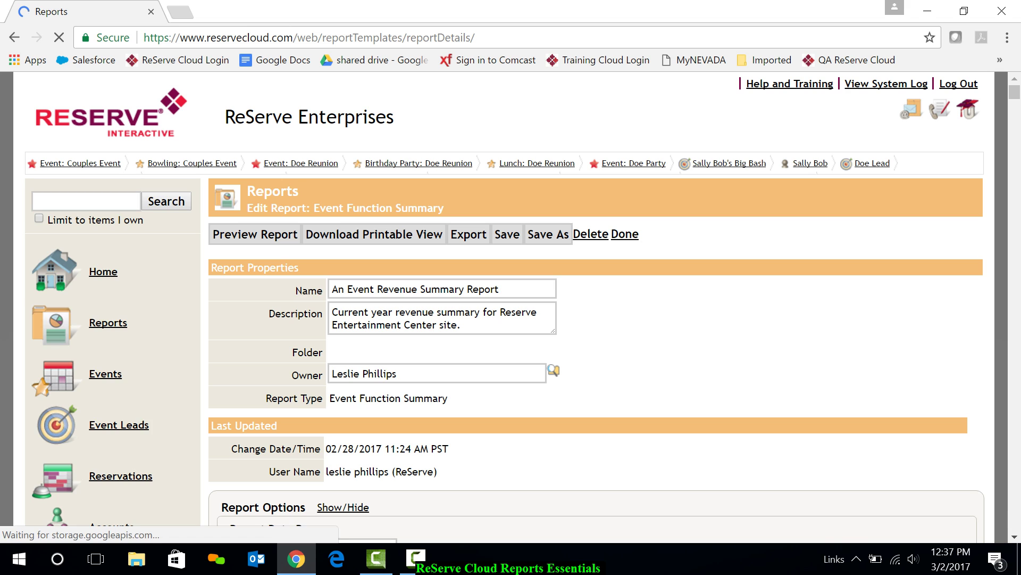
scroll(596, 307, down, 6)
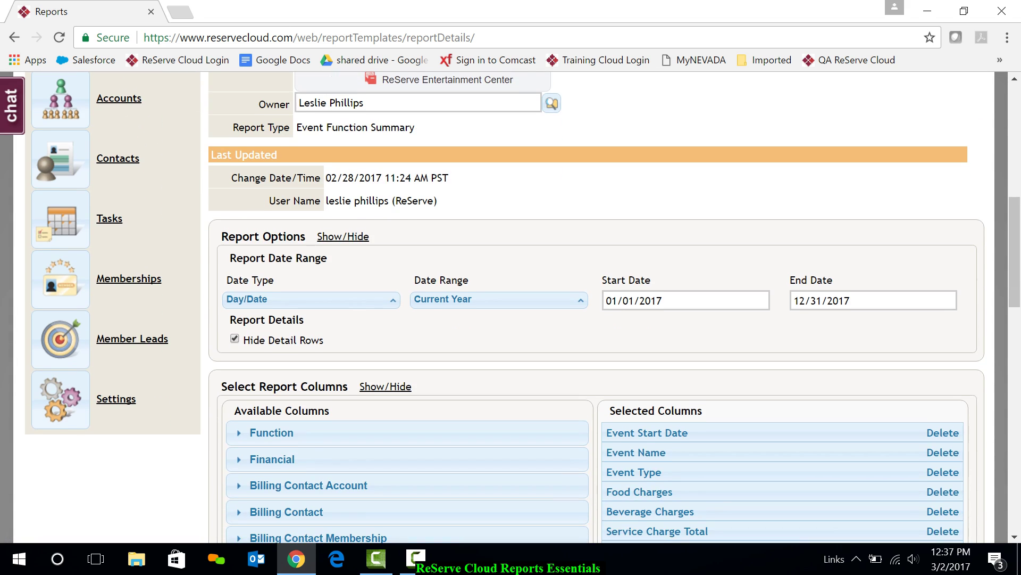
scroll(596, 307, down, 1)
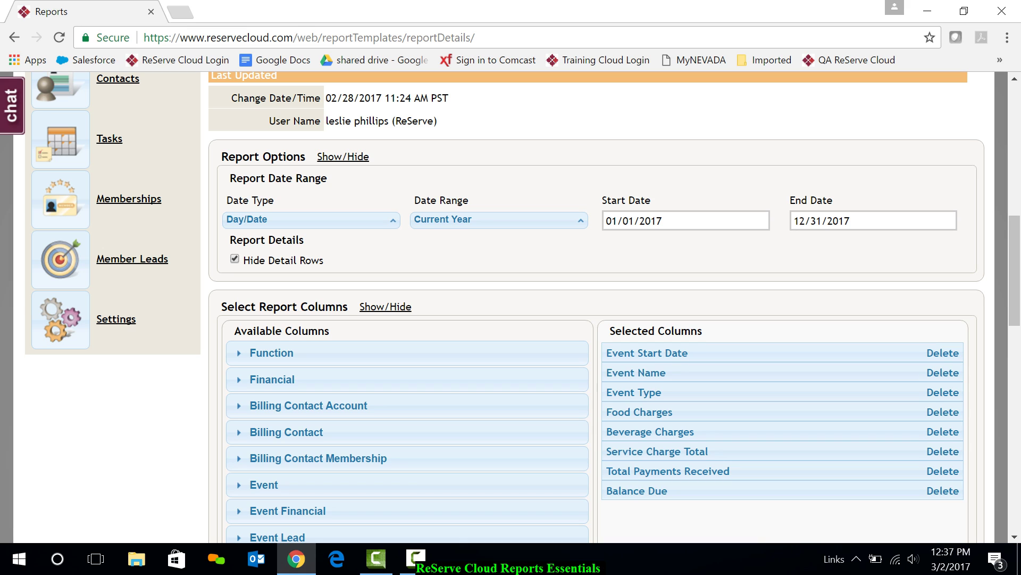
scroll(511, 307, down, 3)
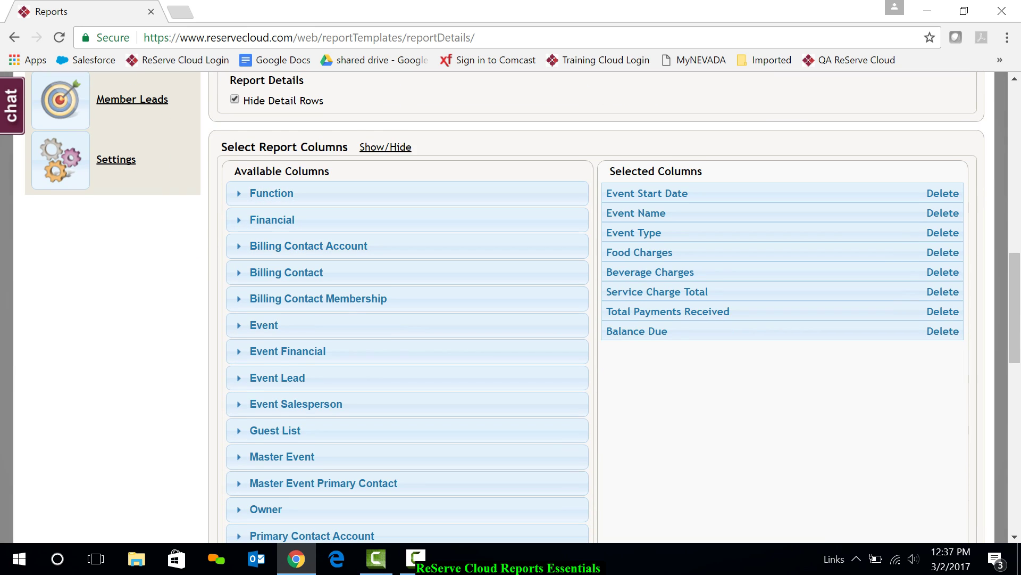
scroll(511, 307, down, 8)
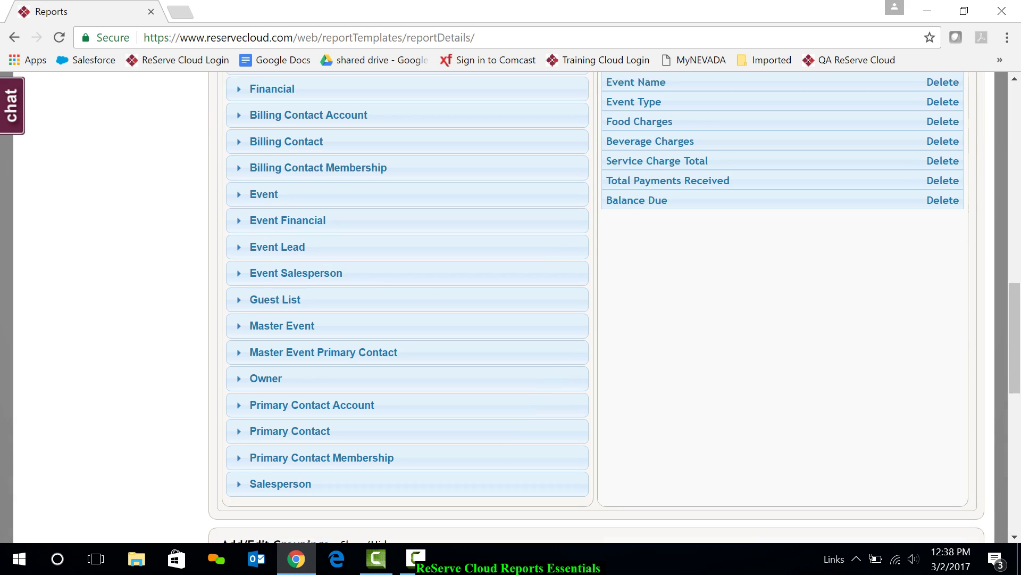
scroll(511, 307, down, 3)
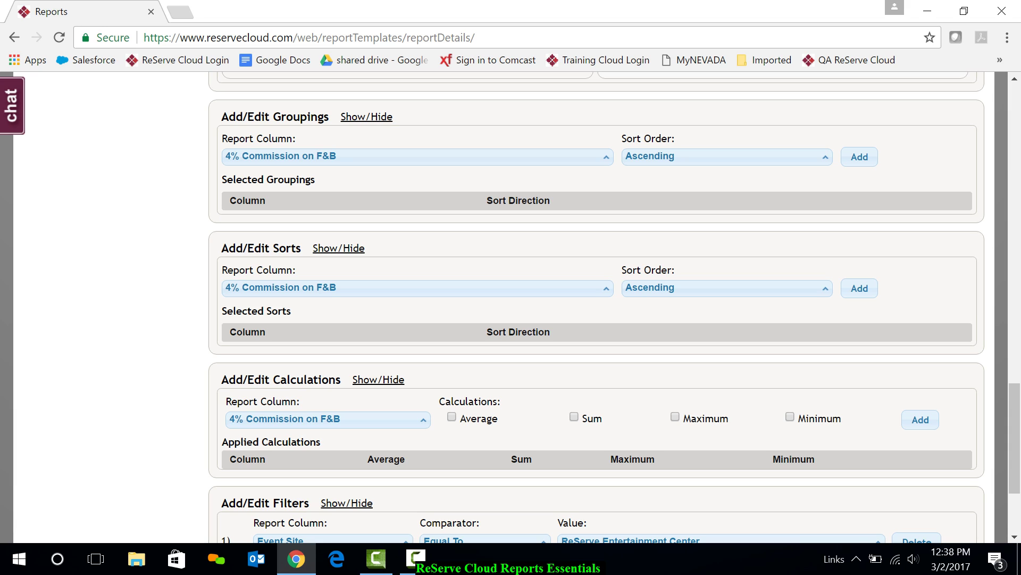
scroll(595, 307, down, 2)
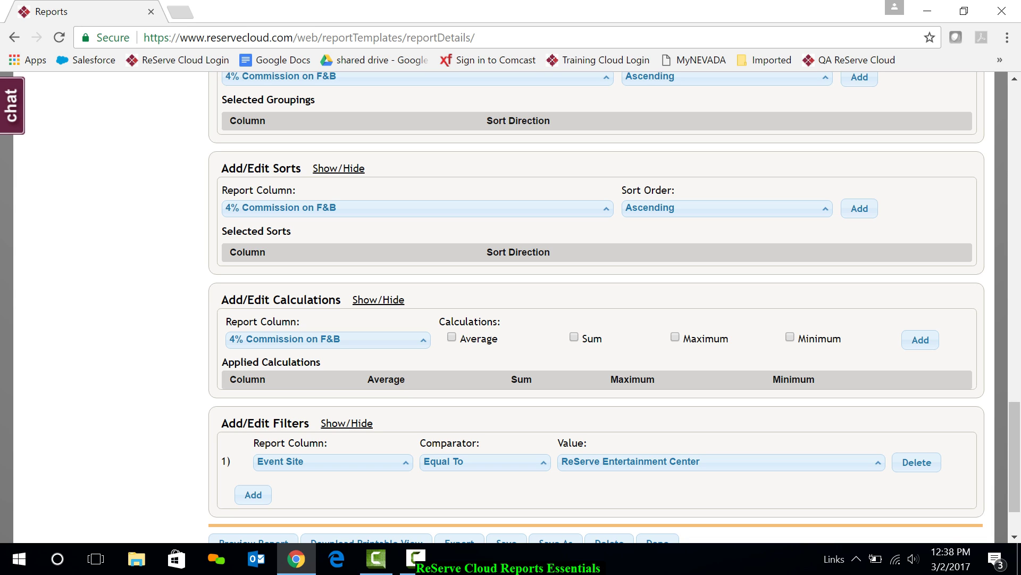
scroll(596, 307, down, 2)
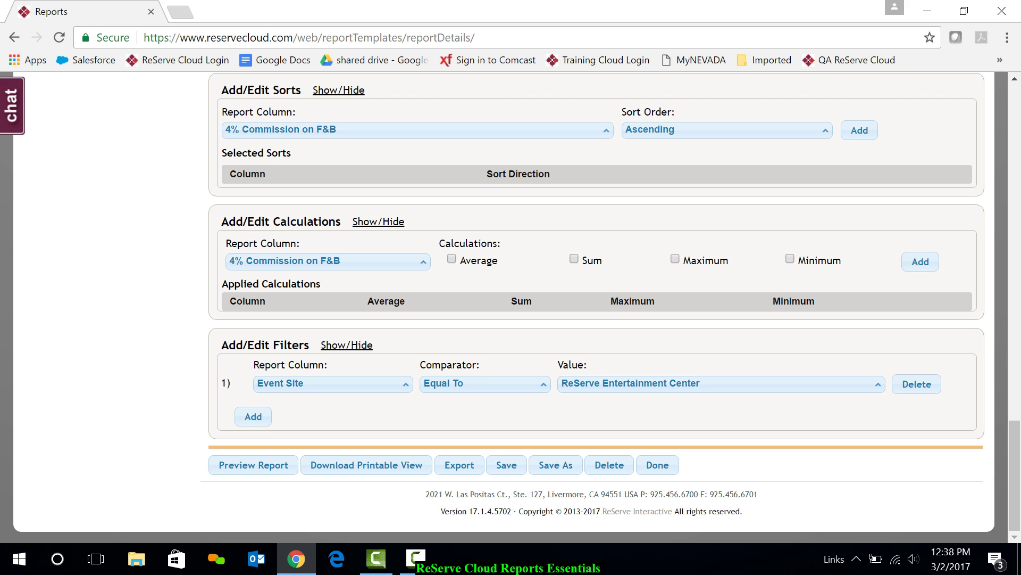
scroll(596, 307, up, 15)
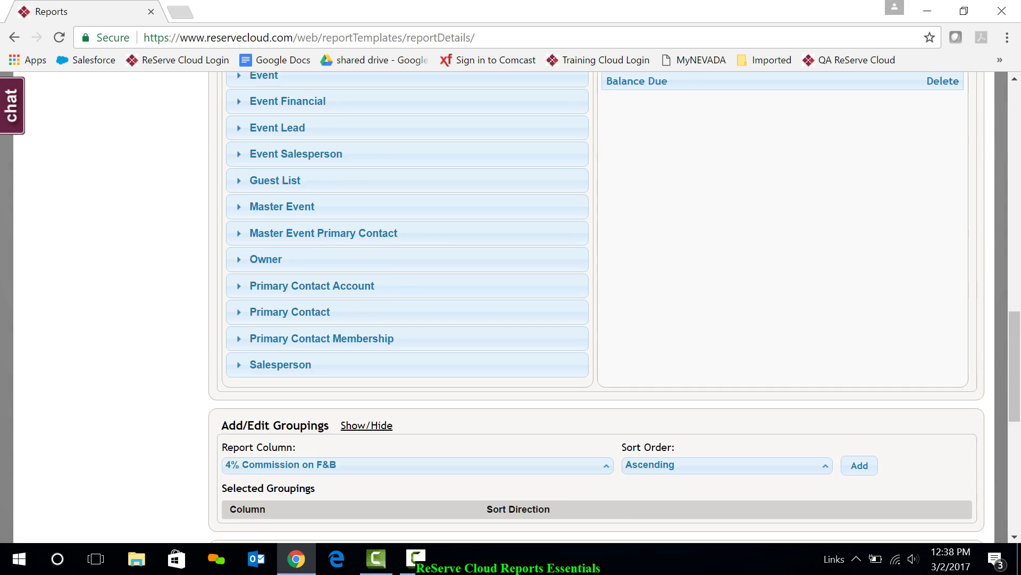
scroll(596, 307, up, 5)
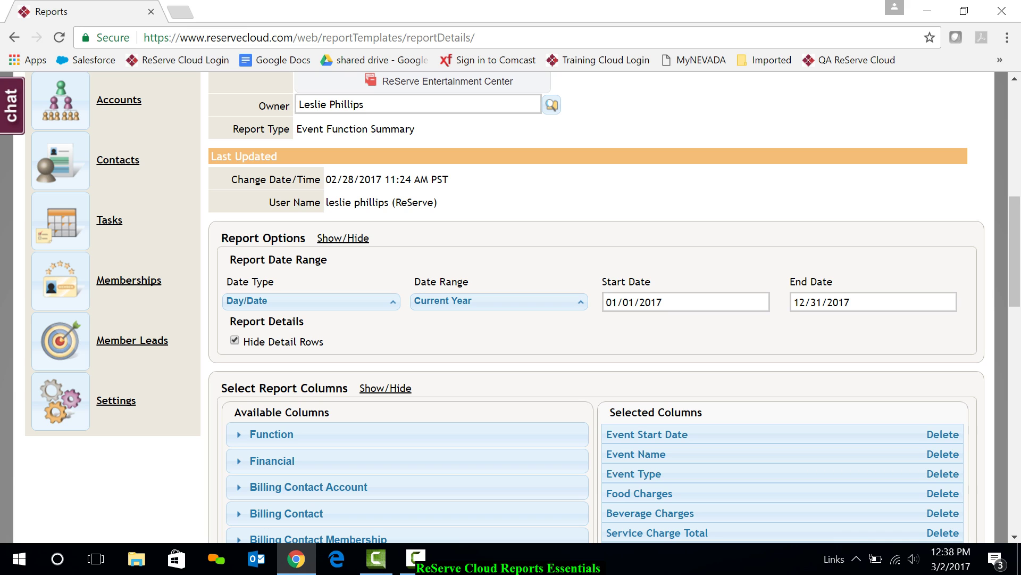
click(499, 301)
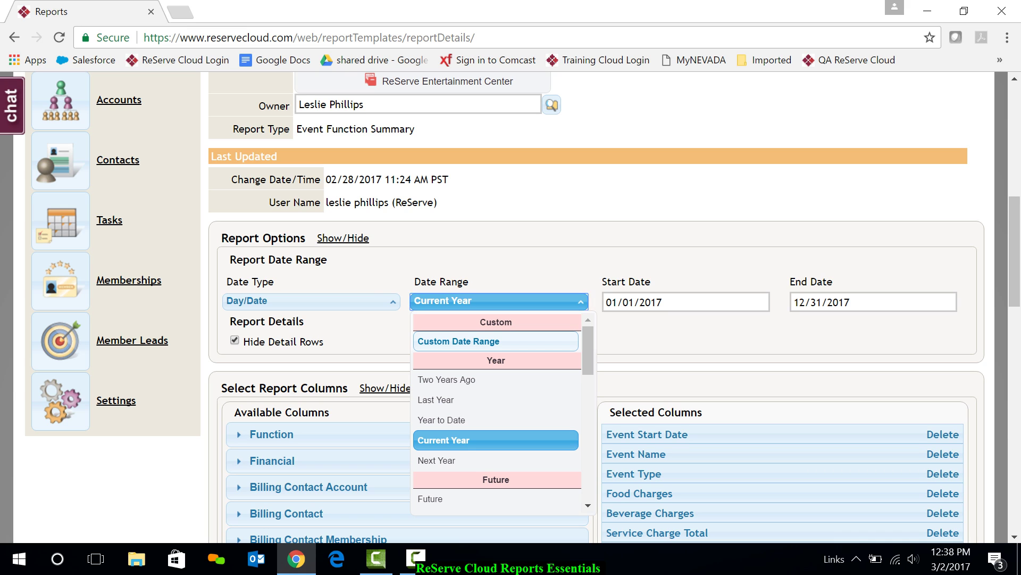
key(Escape)
scroll(596, 307, down, 3)
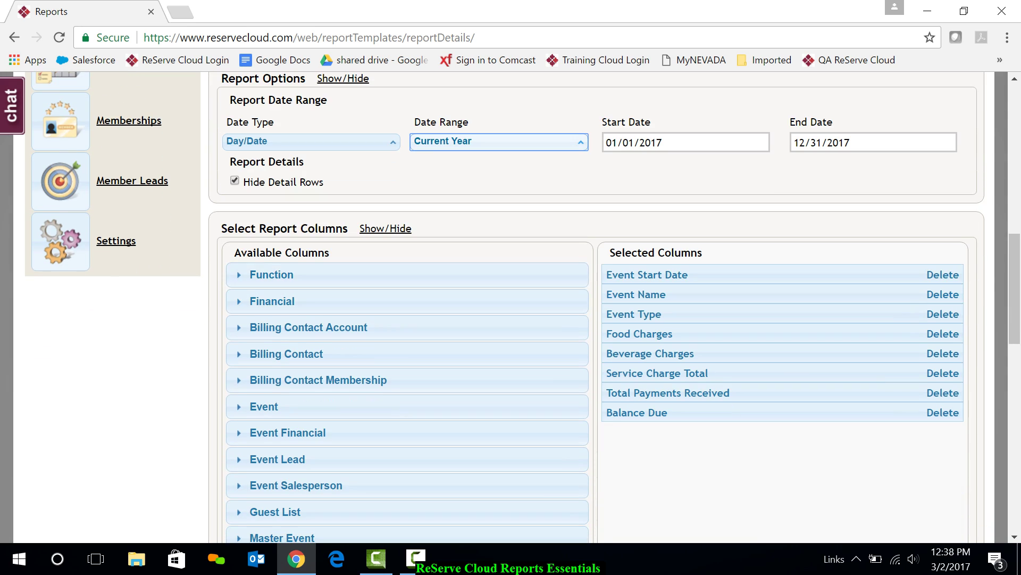
scroll(404, 319, down, 1)
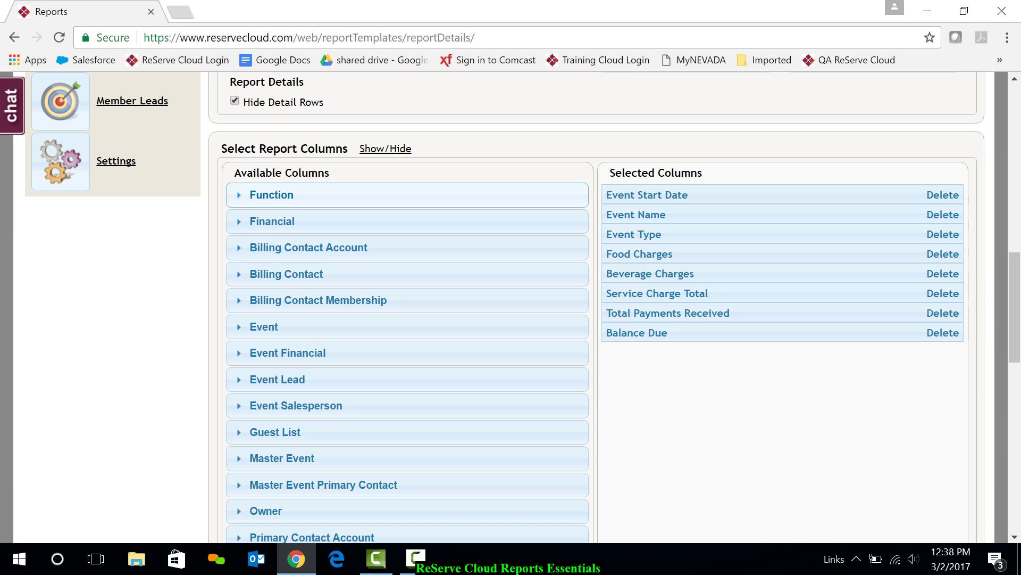
- Add the Function group's Attendance column to Selected Columns, right after Event Type
click(271, 195)
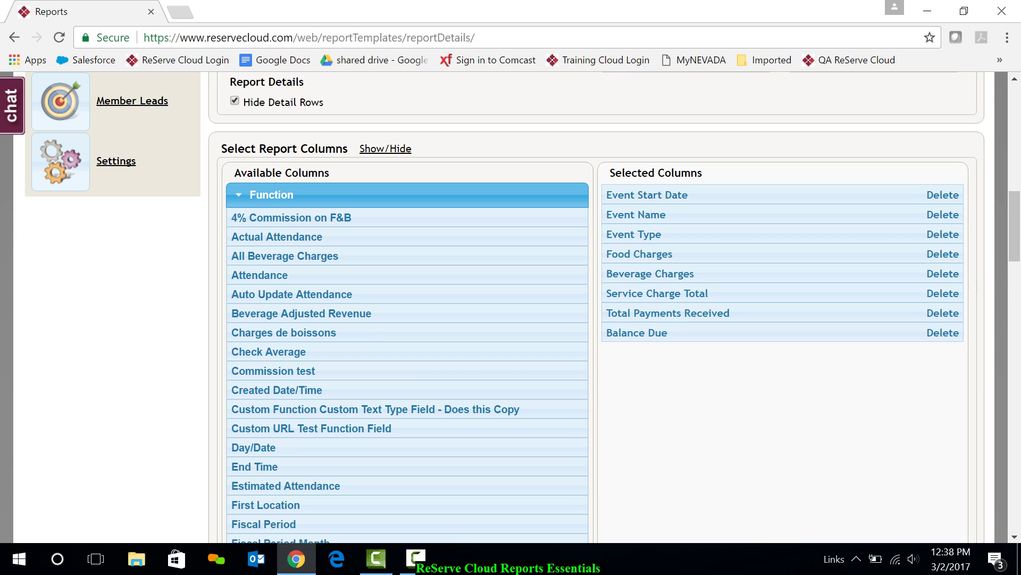
drag(260, 275, 644, 324)
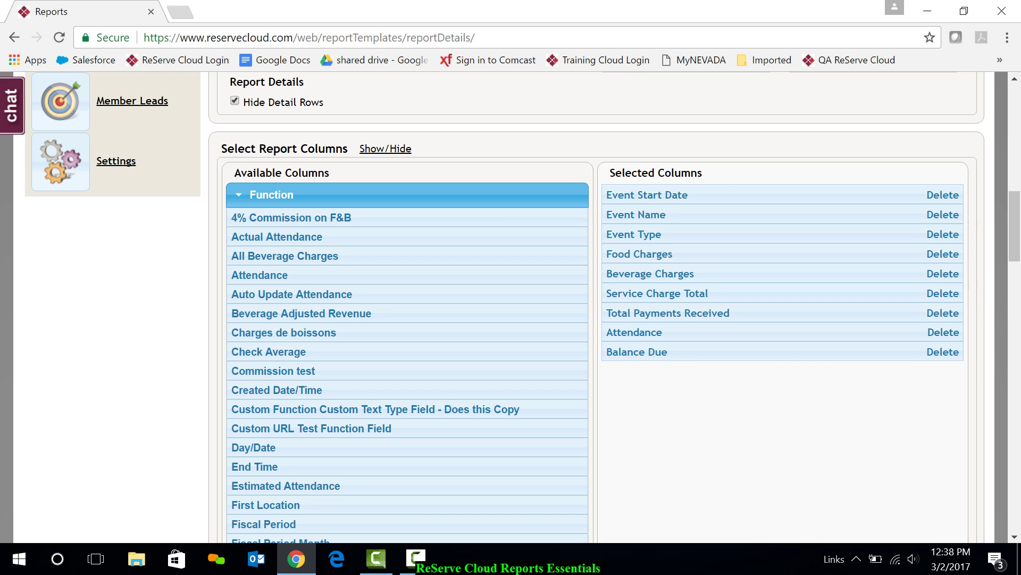
drag(644, 332, 645, 253)
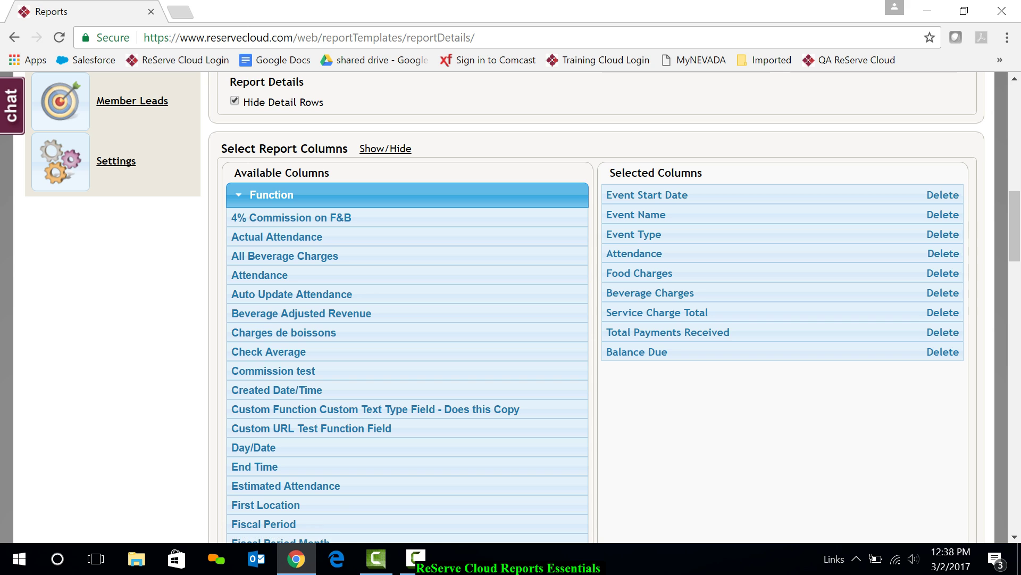
- Add an Ascending Event Start Date Month grouping as the report's first grouping
scroll(510, 306, down, 15)
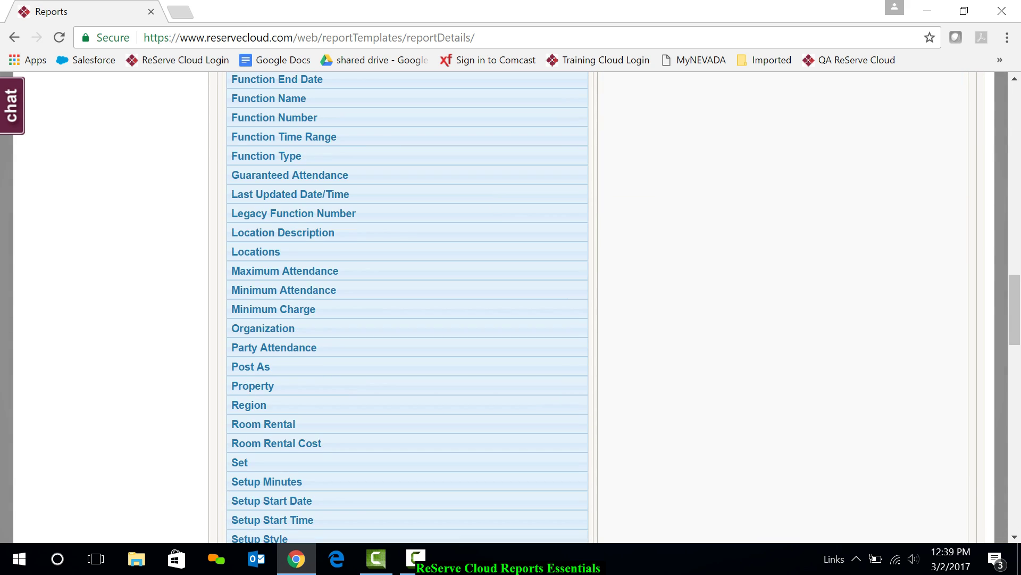
scroll(511, 306, down, 13)
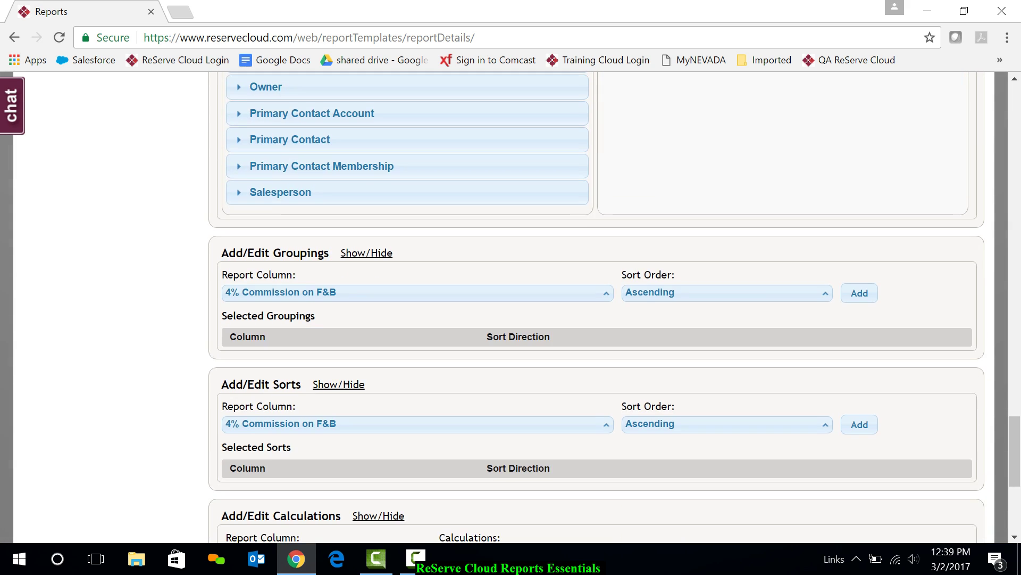
scroll(510, 306, down, 2)
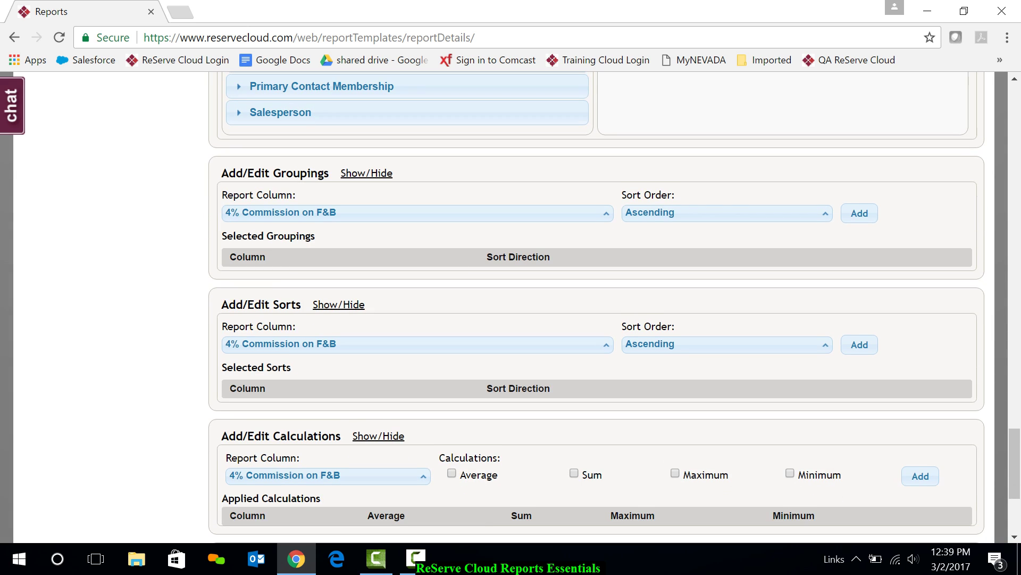
scroll(511, 306, down, 2)
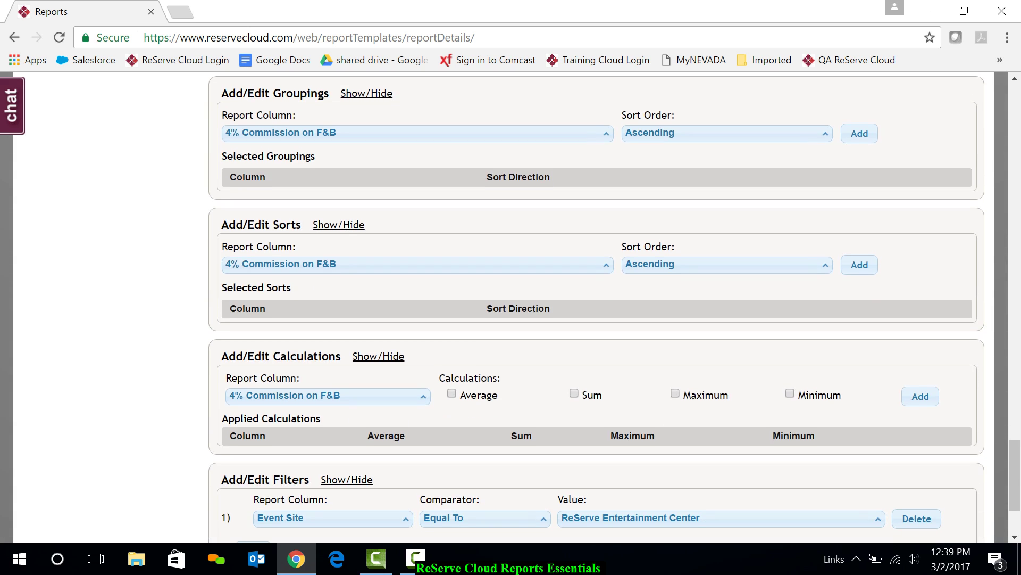
click(418, 133)
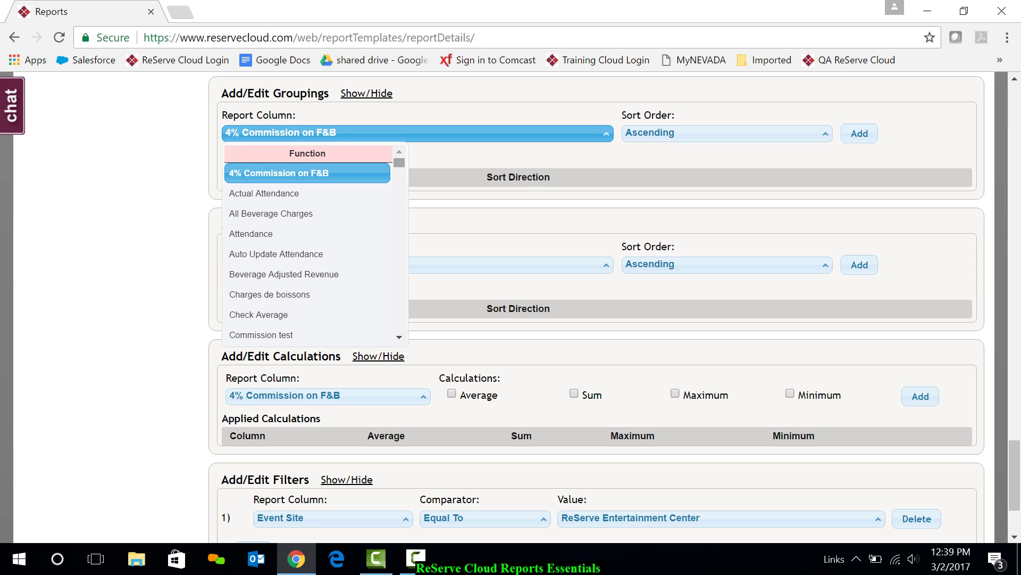
drag(399, 163, 399, 281)
click(274, 305)
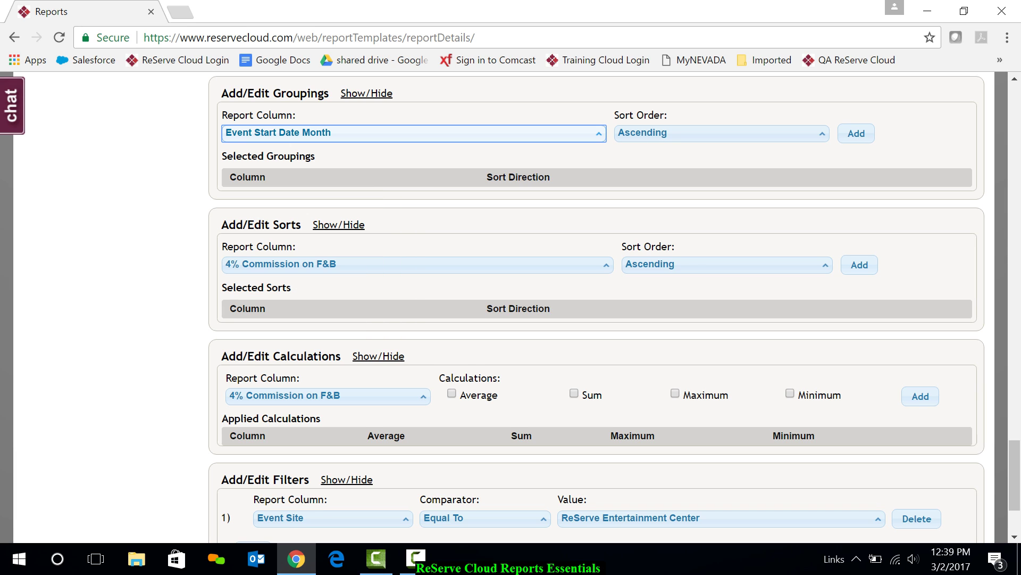
key(Tab)
key(Tab)
key(Return)
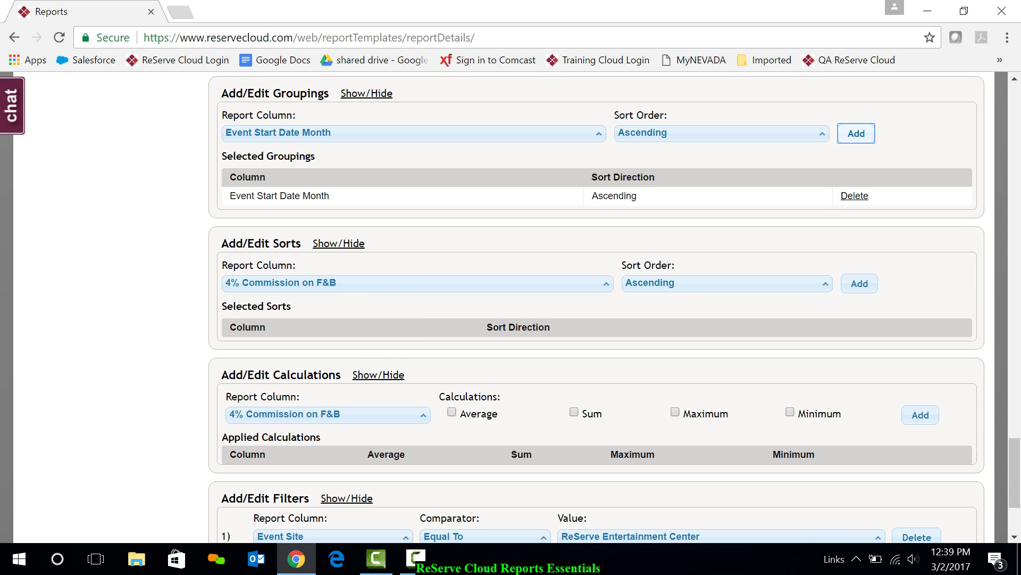
- Add an ascending sort on Event Start Date to the revenue report
scroll(595, 309, down, 2)
key(Tab)
key(Tab)
key(Tab)
key(alt+Down)
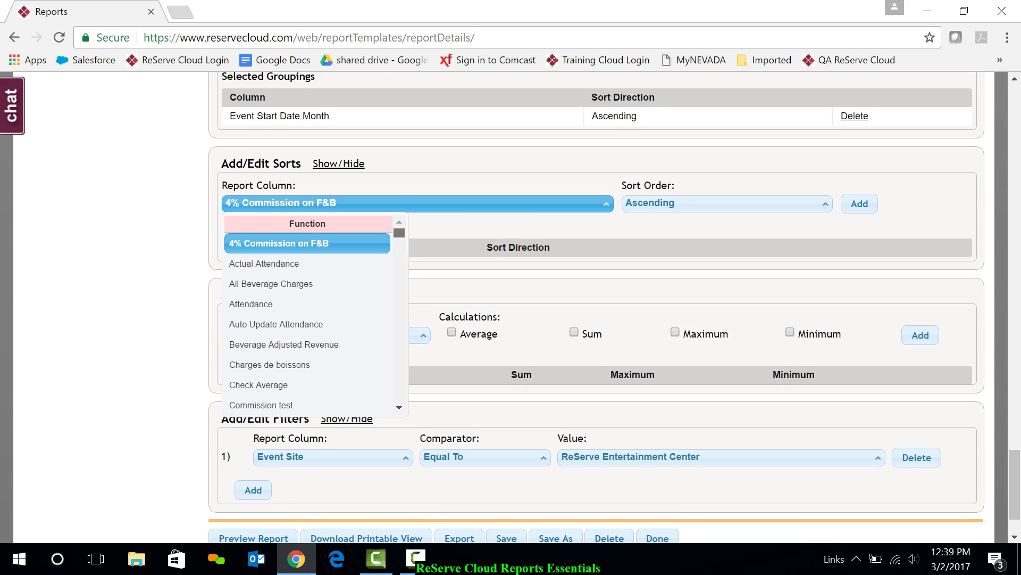
scroll(313, 313, down, 15)
scroll(314, 314, down, 18)
scroll(314, 314, down, 5)
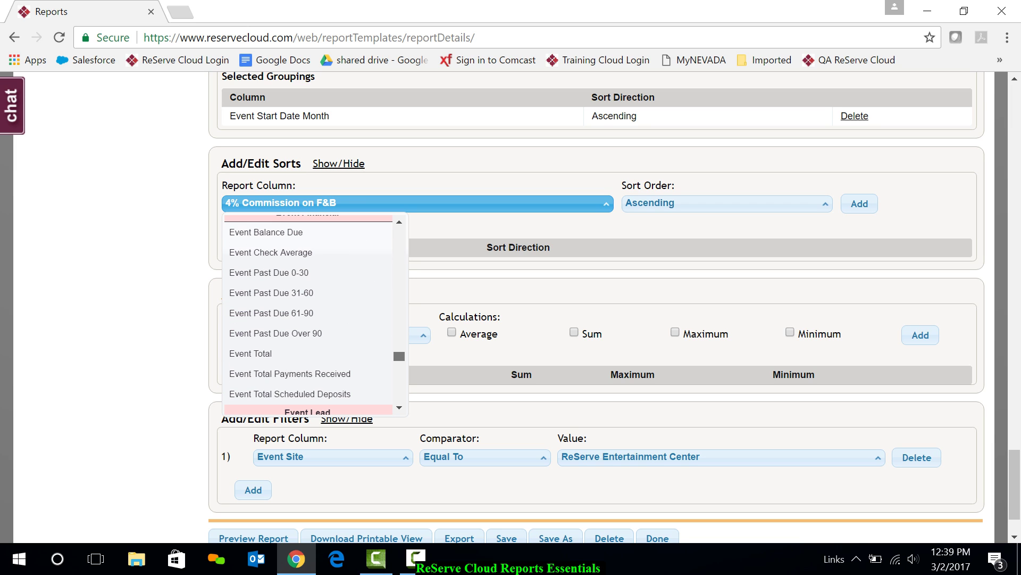
scroll(314, 314, up, 3)
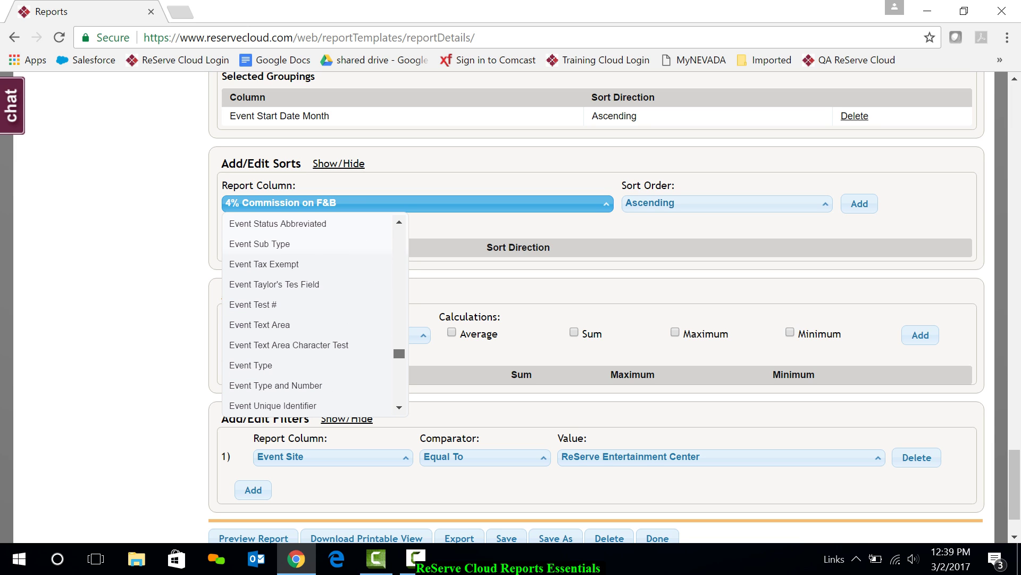
scroll(314, 314, up, 3)
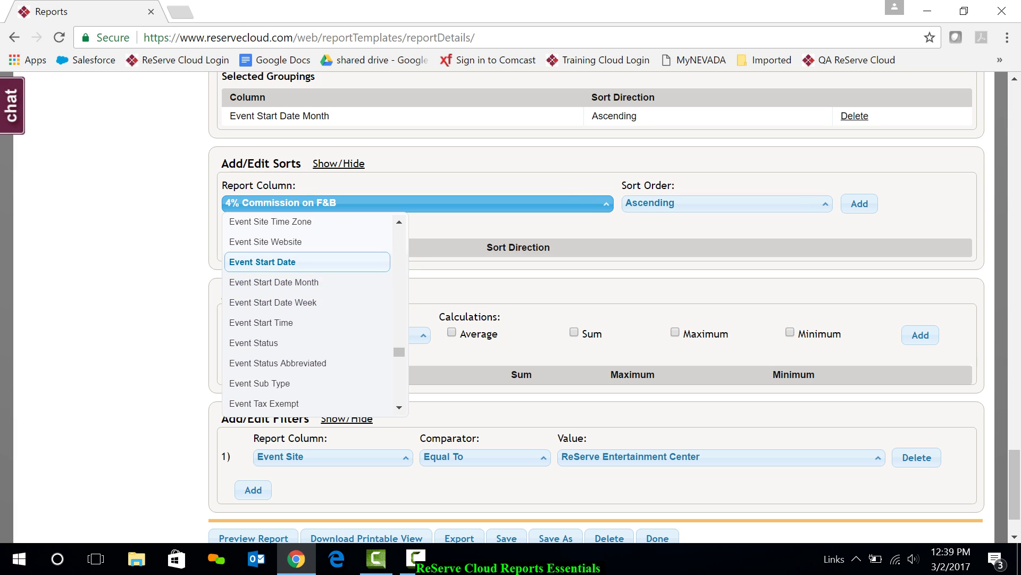
click(261, 263)
click(837, 204)
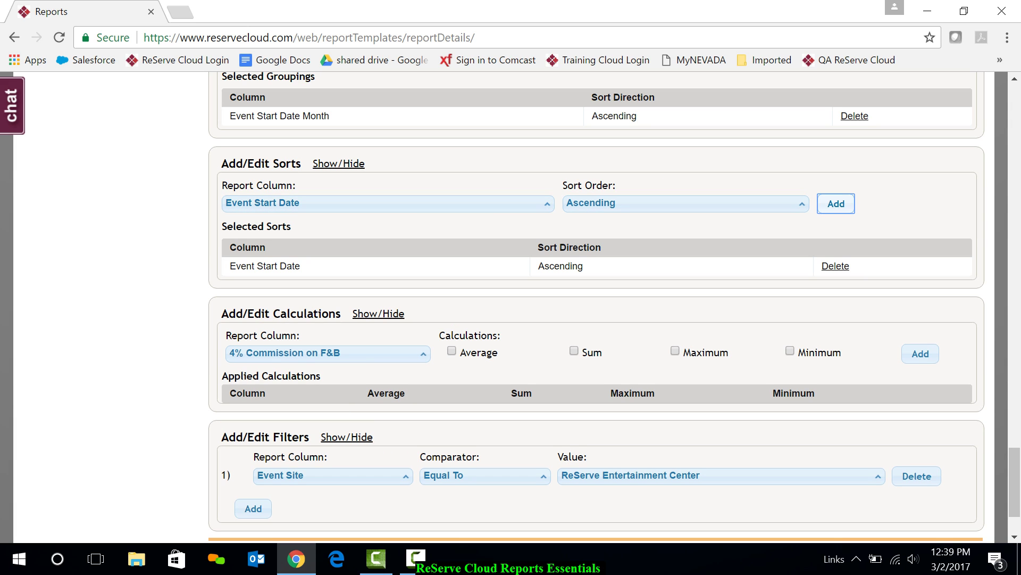
scroll(596, 306, down, 3)
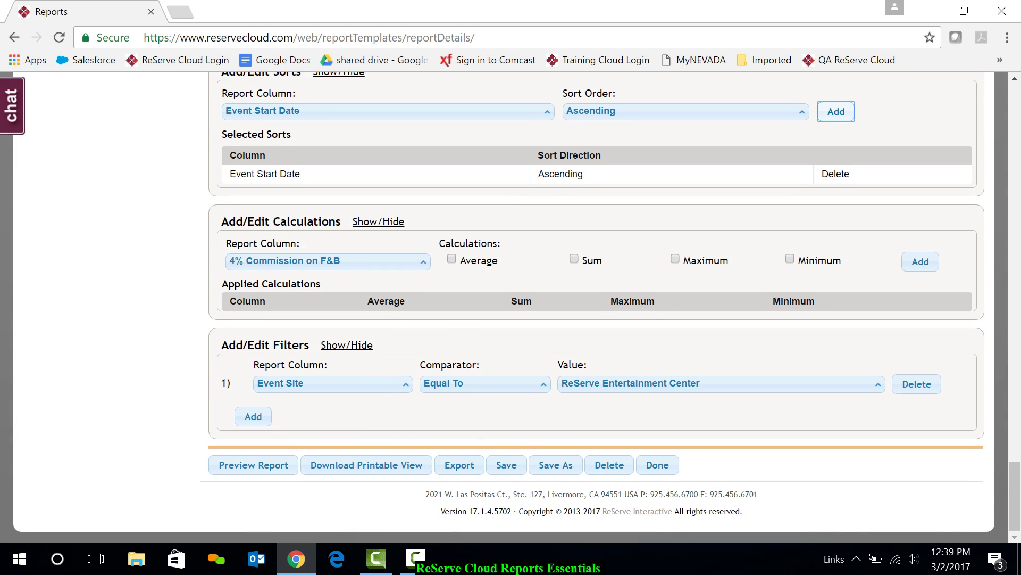
- Apply an Average calculation to the Attendance column
click(327, 261)
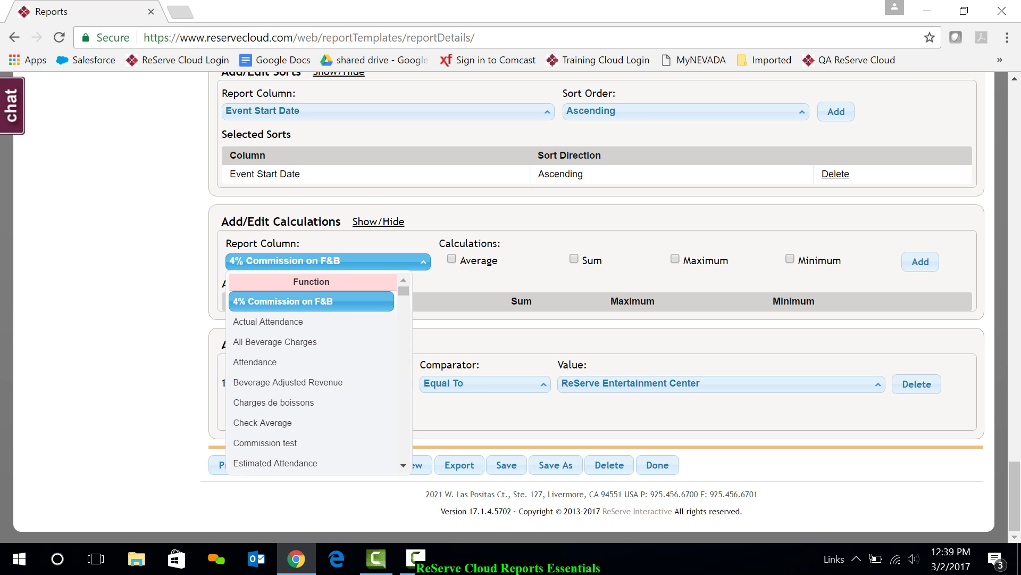
click(254, 362)
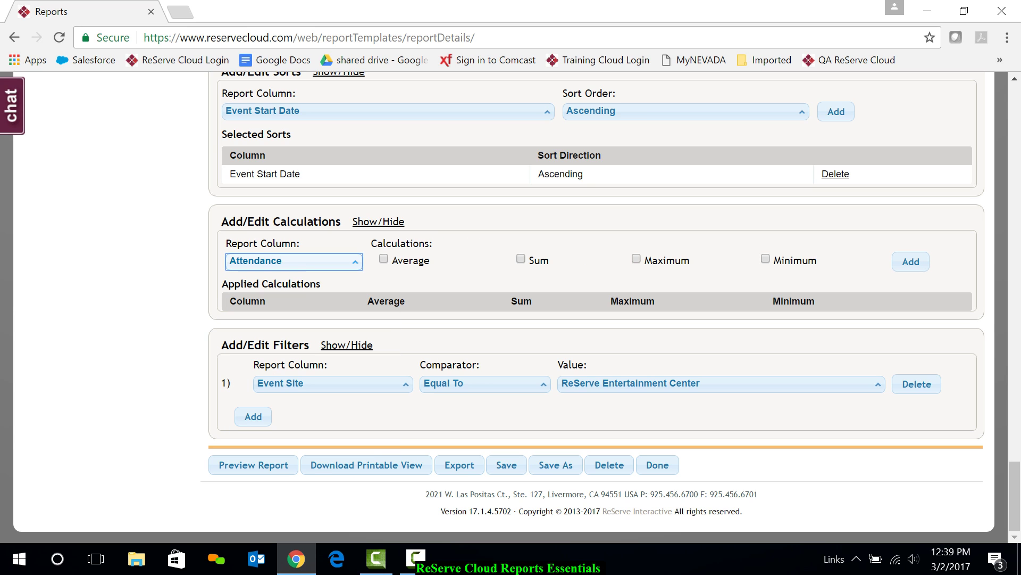
key(Tab)
key(space)
key(Tab)
key(Tab)
key(Tab)
key(Tab)
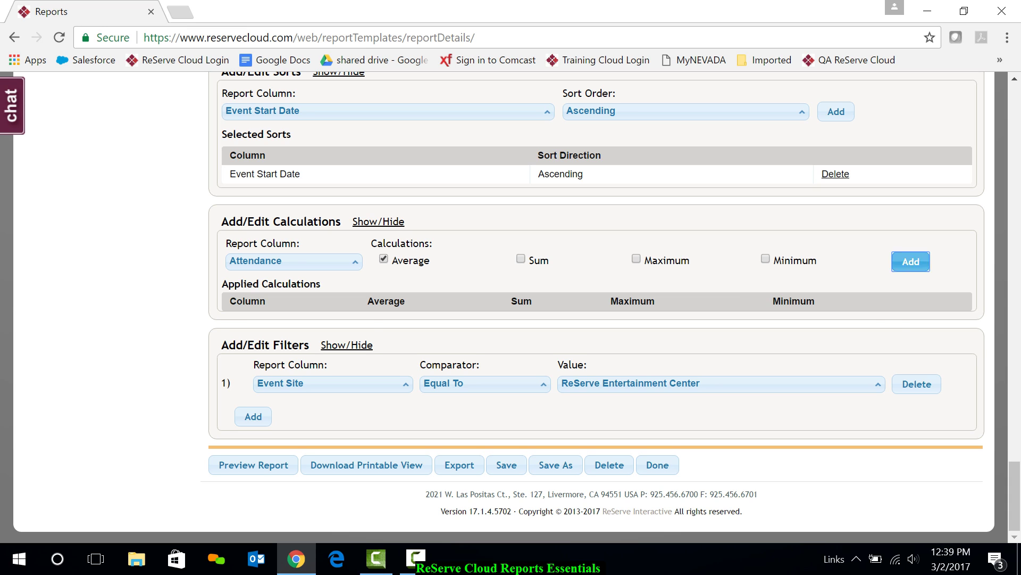
key(Return)
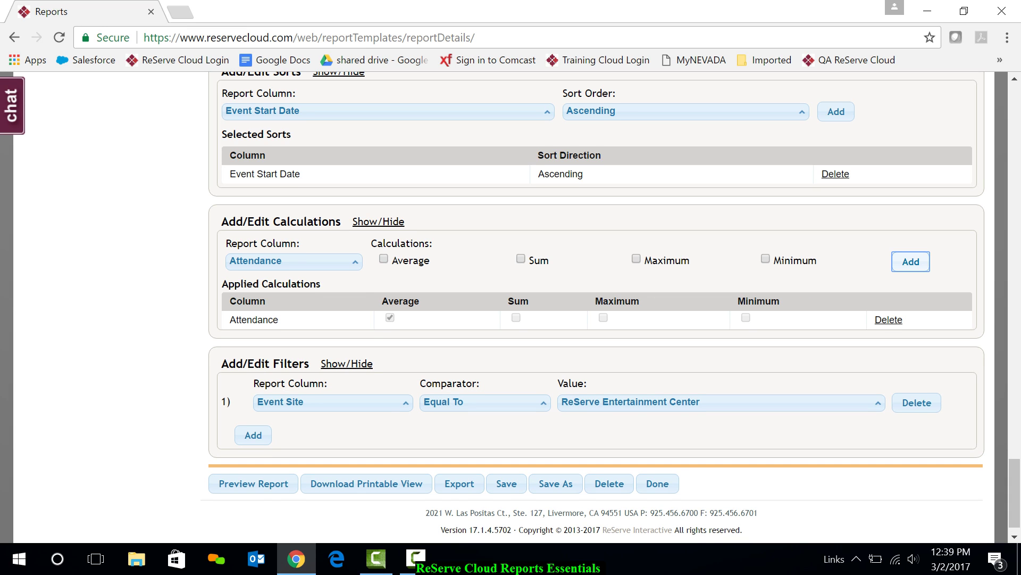
scroll(511, 307, down, 1)
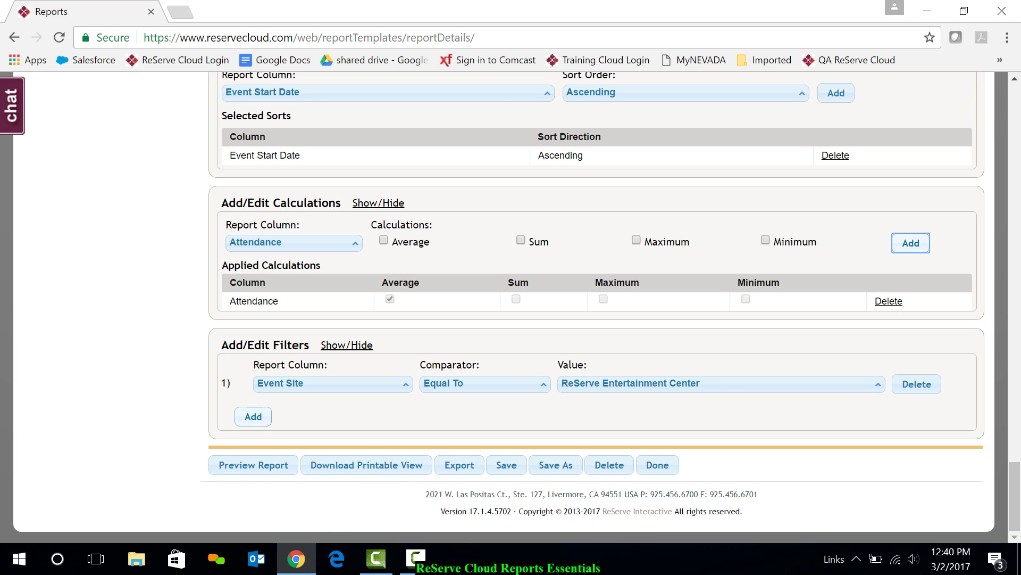
- Add a second filter row on the Event Type column
click(254, 416)
click(329, 403)
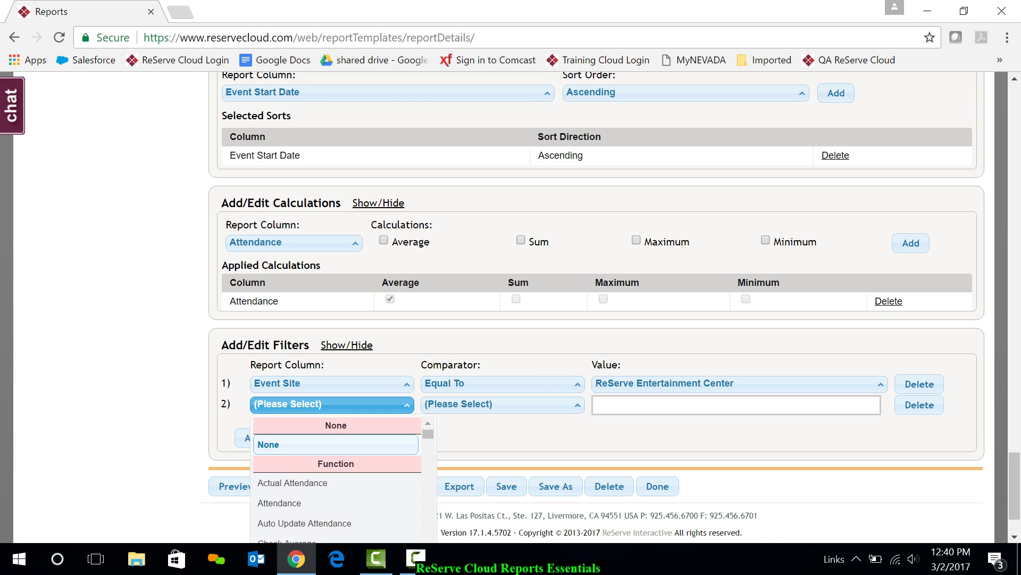
scroll(335, 479, down, 10)
scroll(335, 478, down, 15)
scroll(335, 470, down, 15)
scroll(335, 471, down, 15)
scroll(335, 479, down, 15)
scroll(335, 468, down, 15)
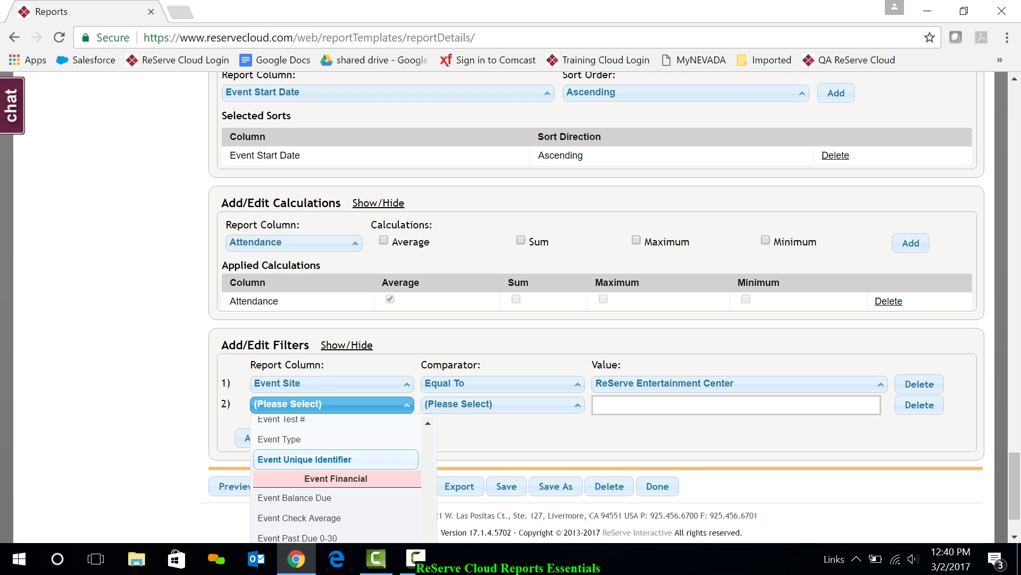
click(278, 439)
- Set the Event Type filter to Not Equal To Wedding
click(479, 403)
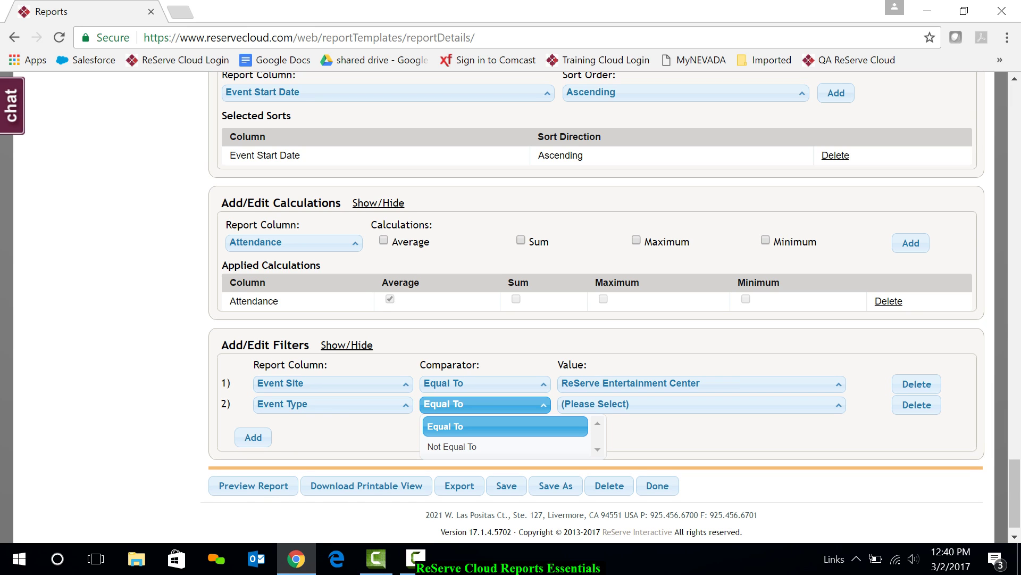
click(452, 446)
click(638, 405)
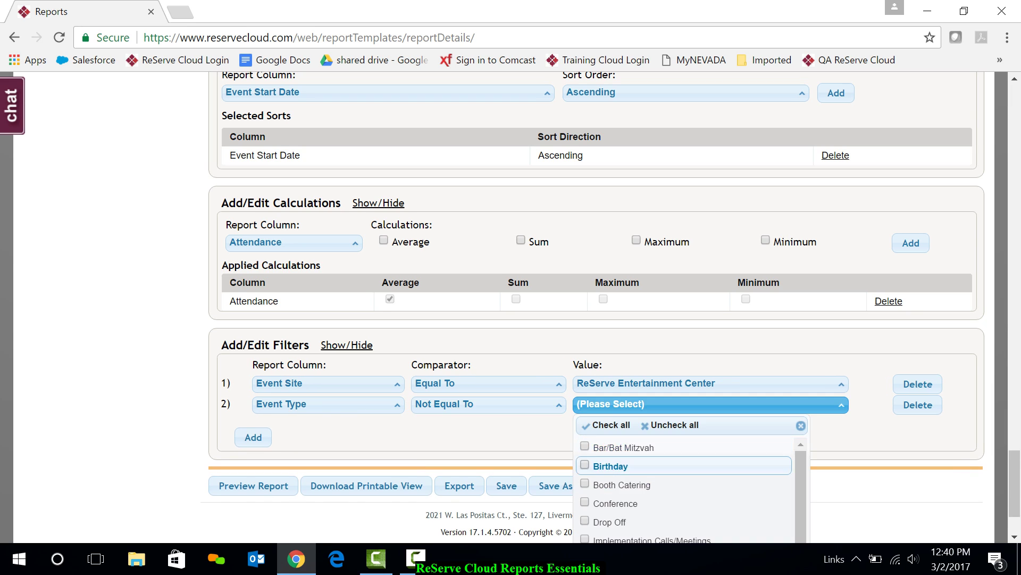
scroll(687, 479, down, 6)
click(612, 532)
drag(250, 351, 575, 269)
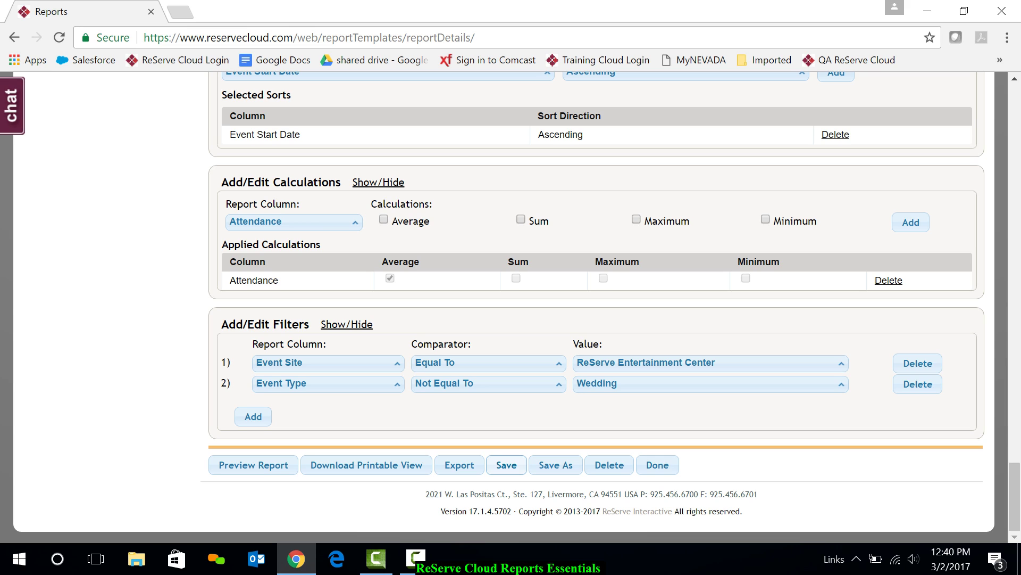
- Save the revenue report and scroll through its monthly groups and grand totals
click(507, 465)
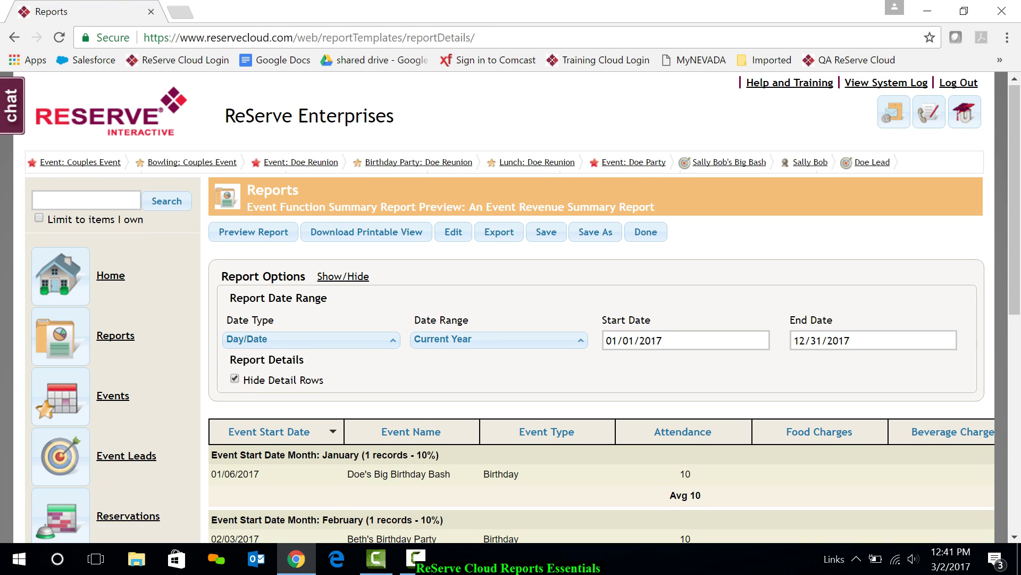
scroll(601, 308, down, 3)
scroll(601, 308, down, 2)
scroll(601, 309, down, 2)
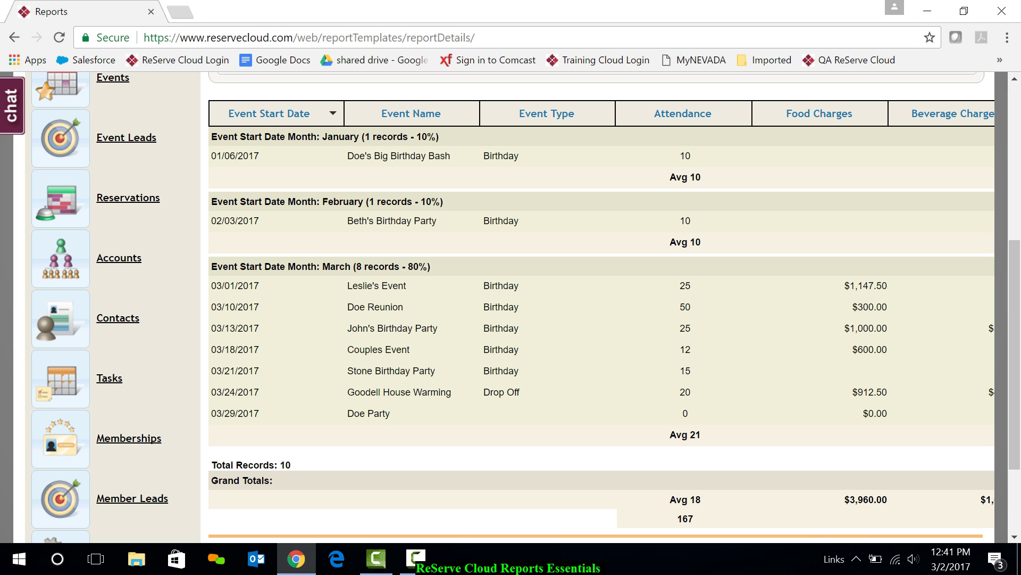
scroll(601, 308, up, 6)
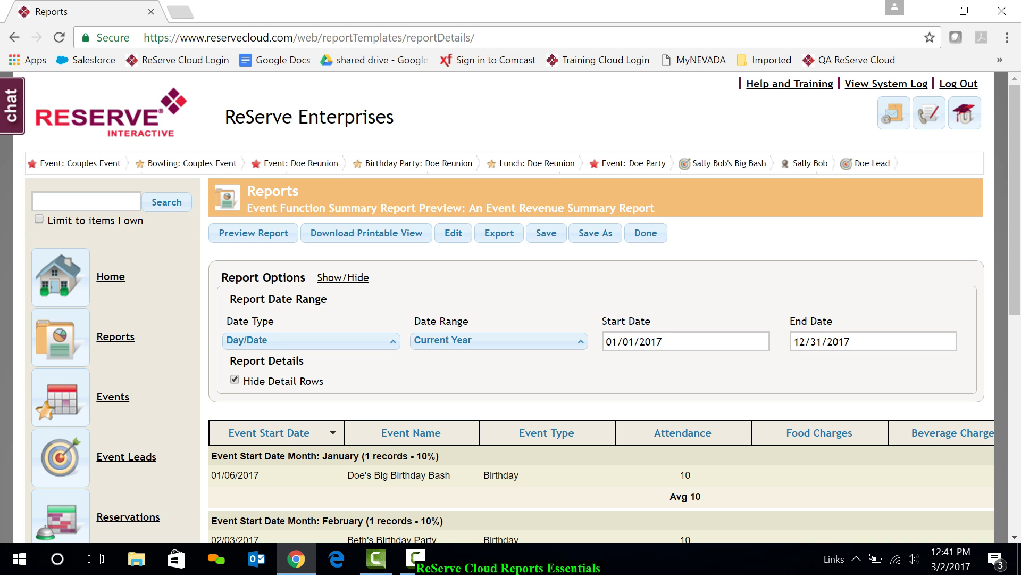
- Finish the revenue report and start a new report of type Event
click(646, 232)
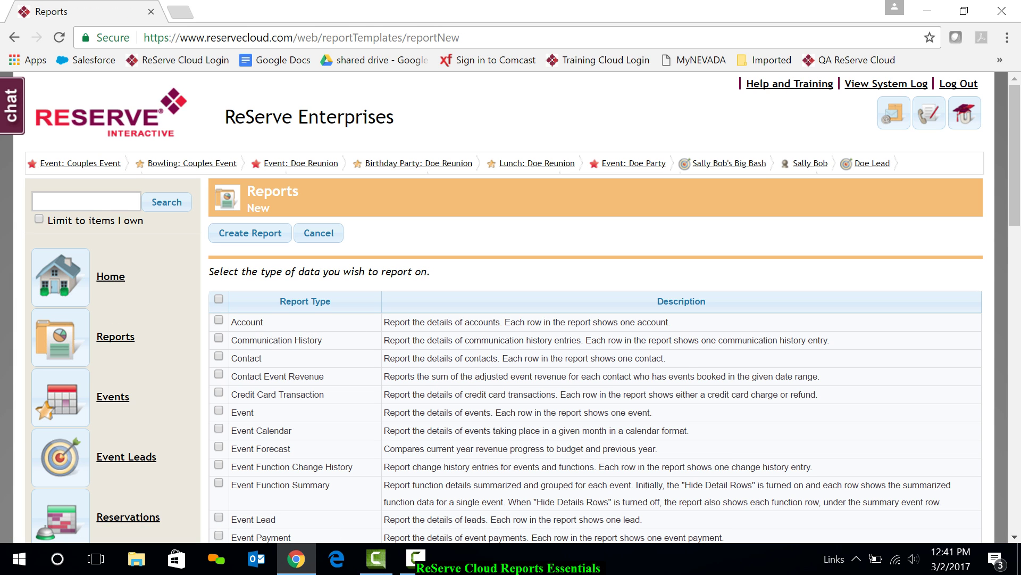
scroll(596, 319, down, 2)
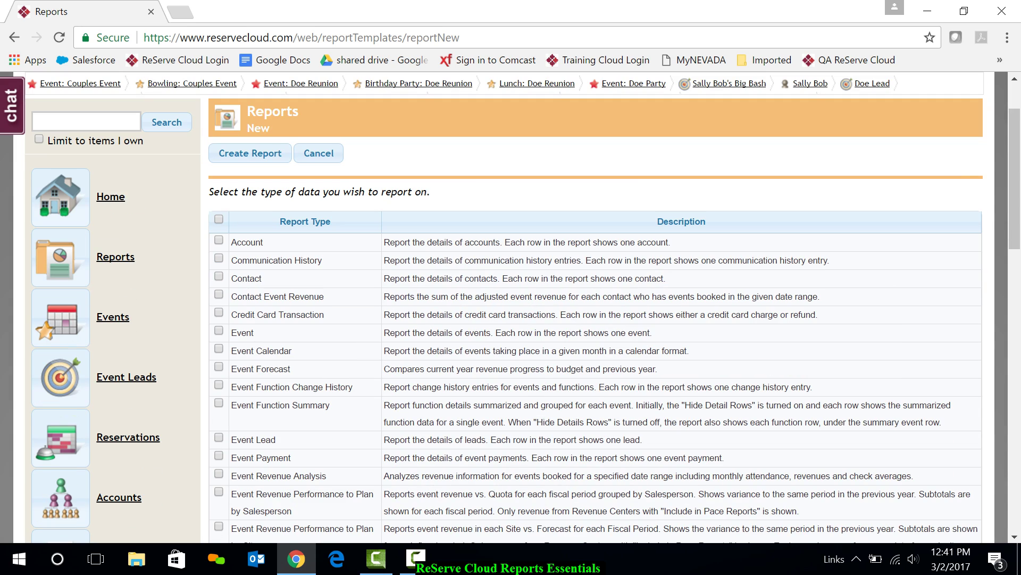
click(219, 331)
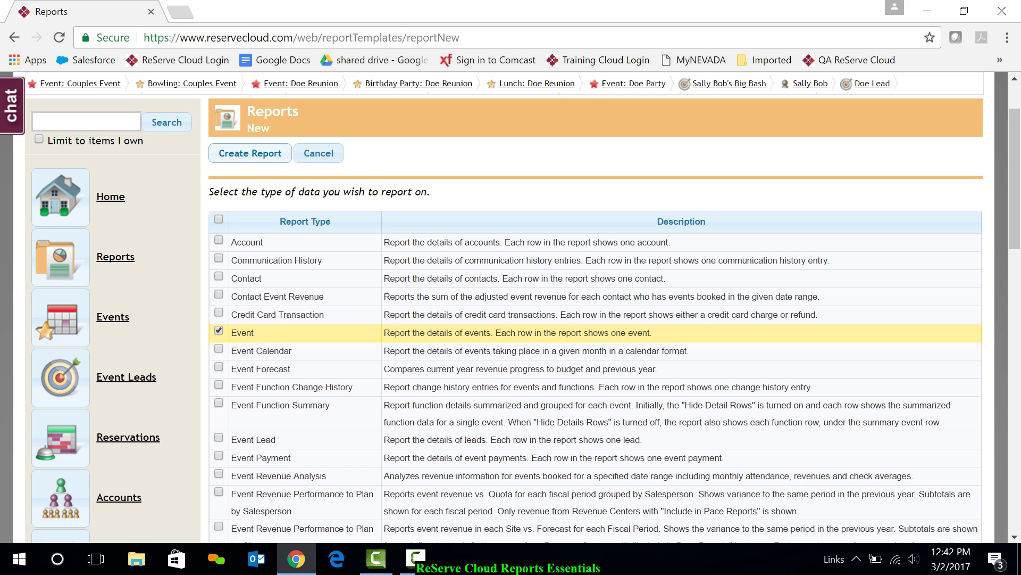
- Create a report named 'Event List' in the ReServe Enterprises folder
click(250, 153)
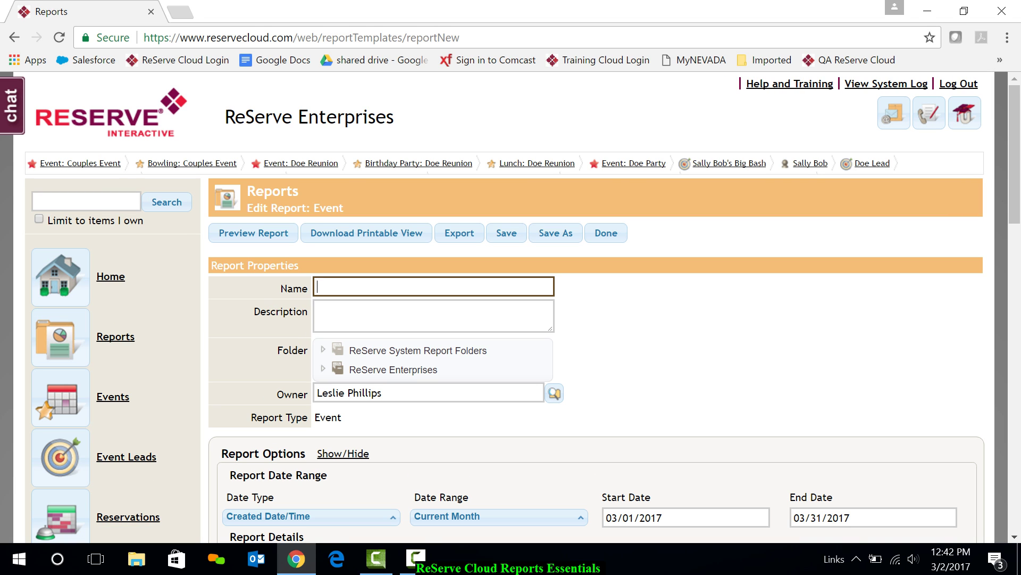
text(Event List)
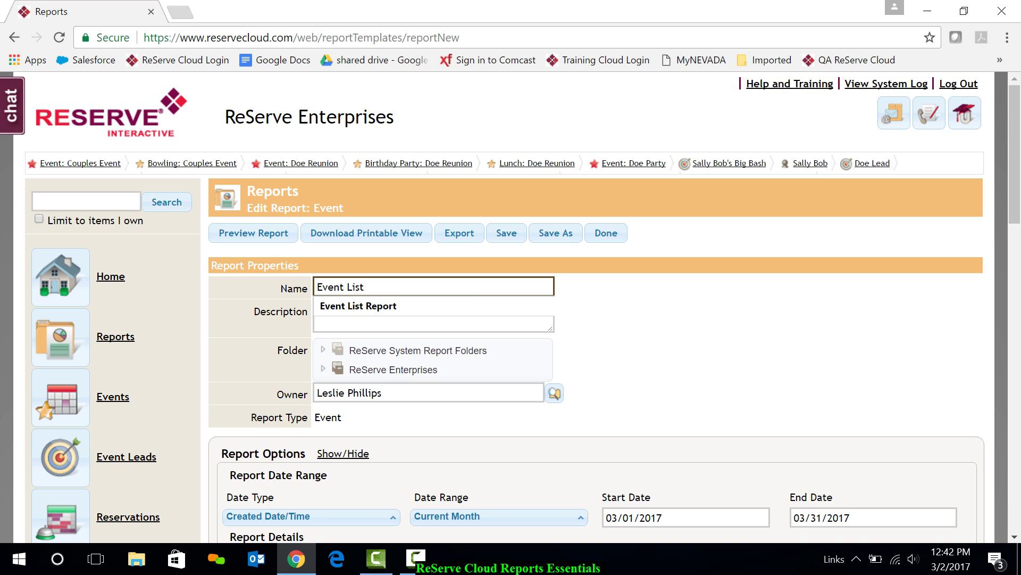
click(396, 369)
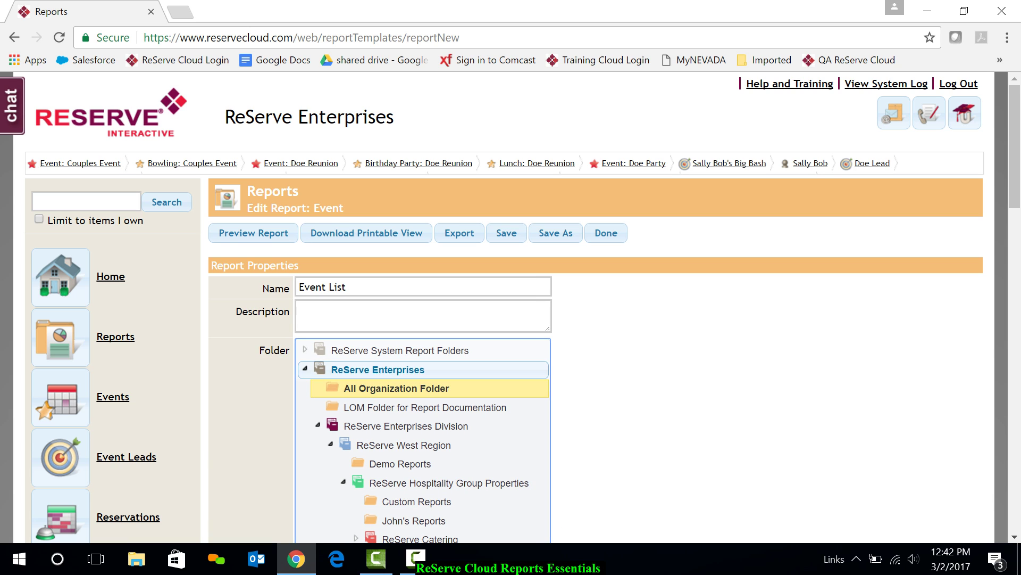
click(372, 350)
scroll(372, 350, down, 3)
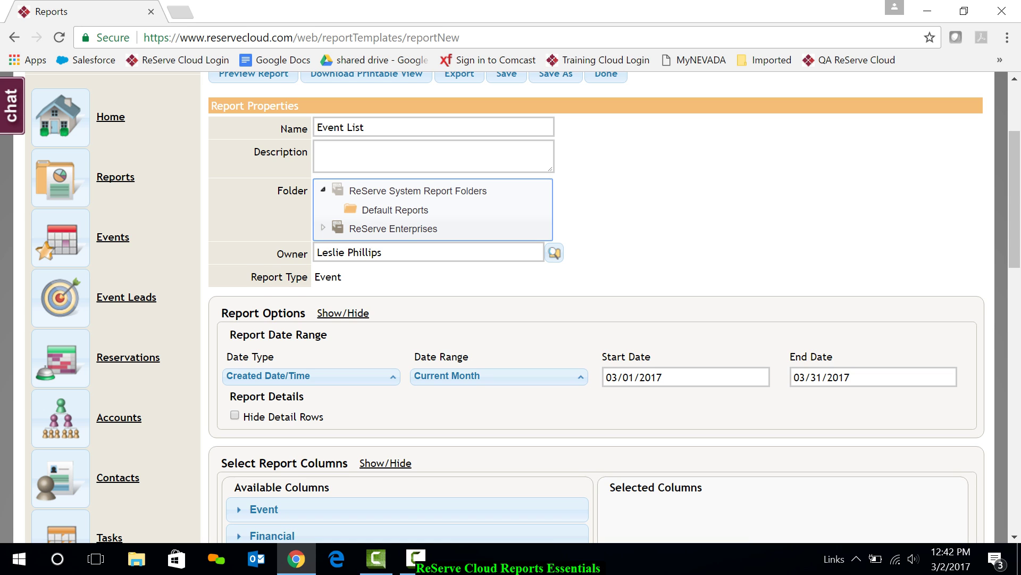
scroll(510, 307, down, 3)
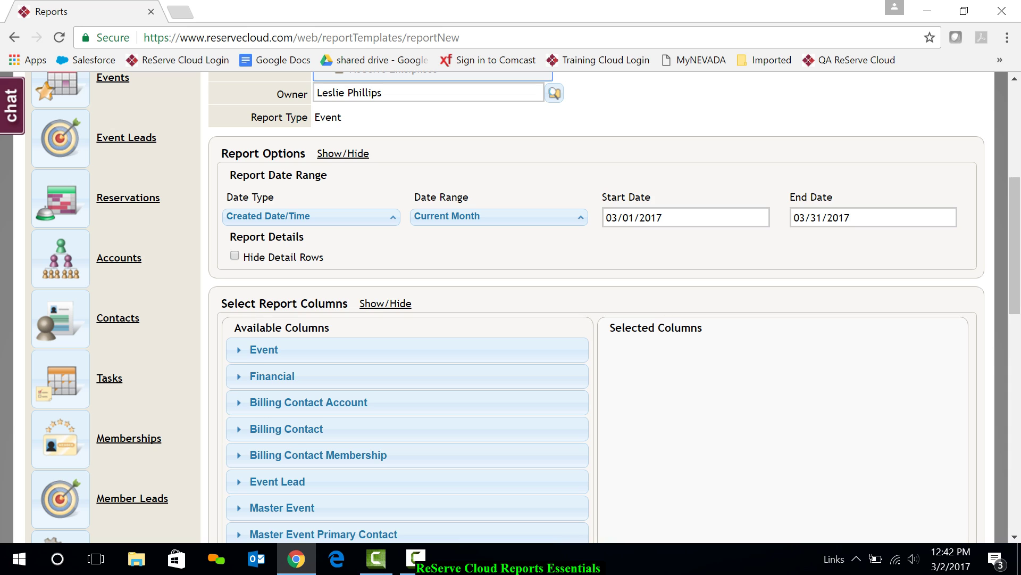
- Base the report's date range on Start Date
click(311, 216)
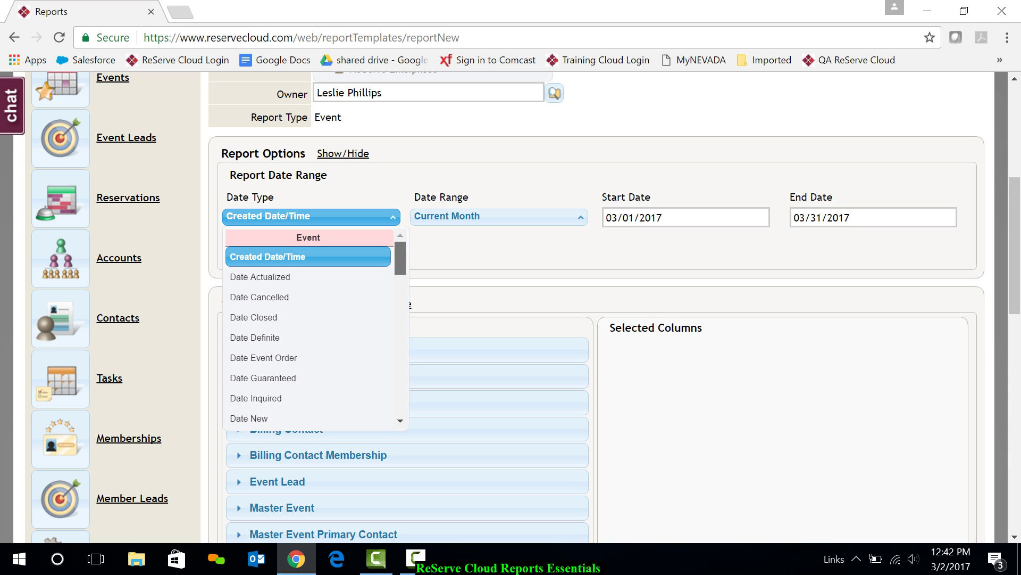
scroll(308, 319, down, 5)
click(308, 317)
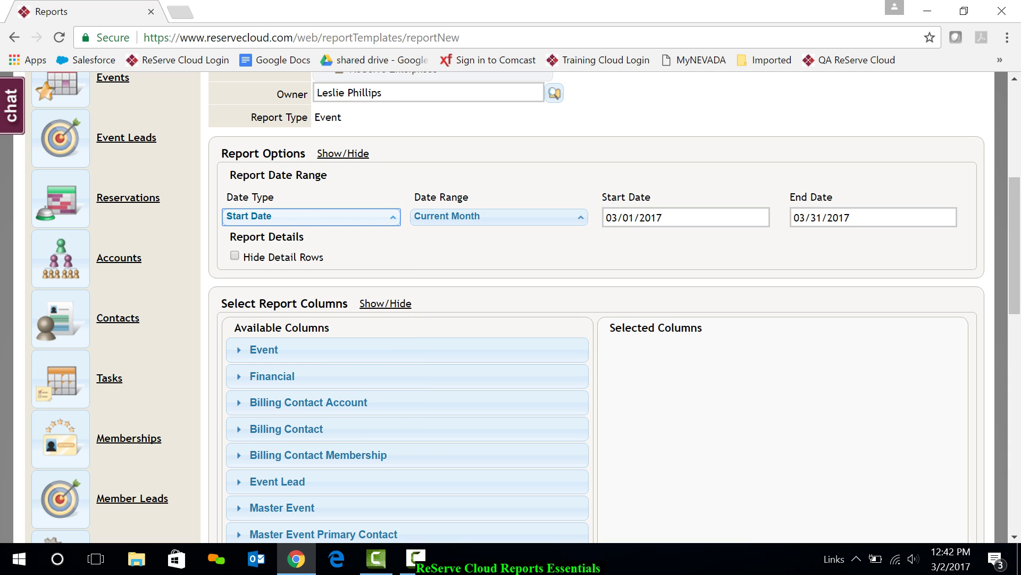
scroll(596, 306, down, 1)
- Add Event Name, Event Status and Start Date to the report's columns
scroll(407, 242, down, 1)
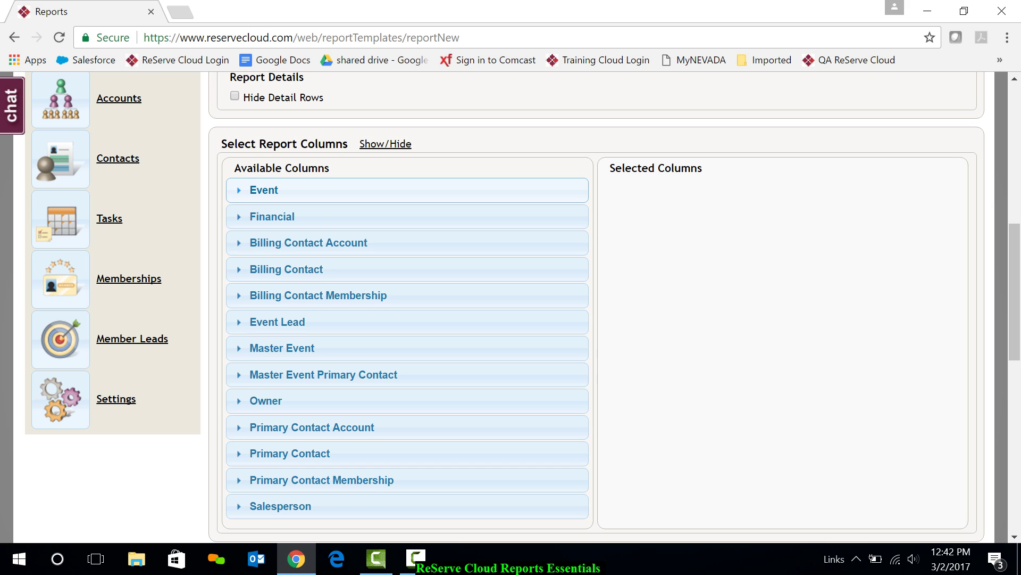
click(263, 190)
scroll(407, 306, down, 8)
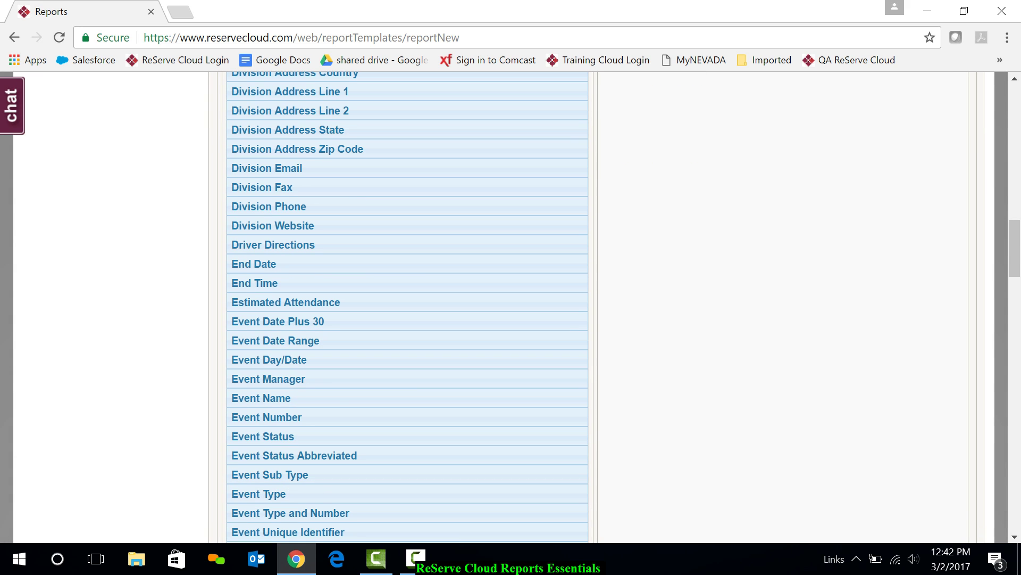
drag(261, 398, 671, 143)
drag(263, 436, 667, 187)
scroll(408, 306, down, 18)
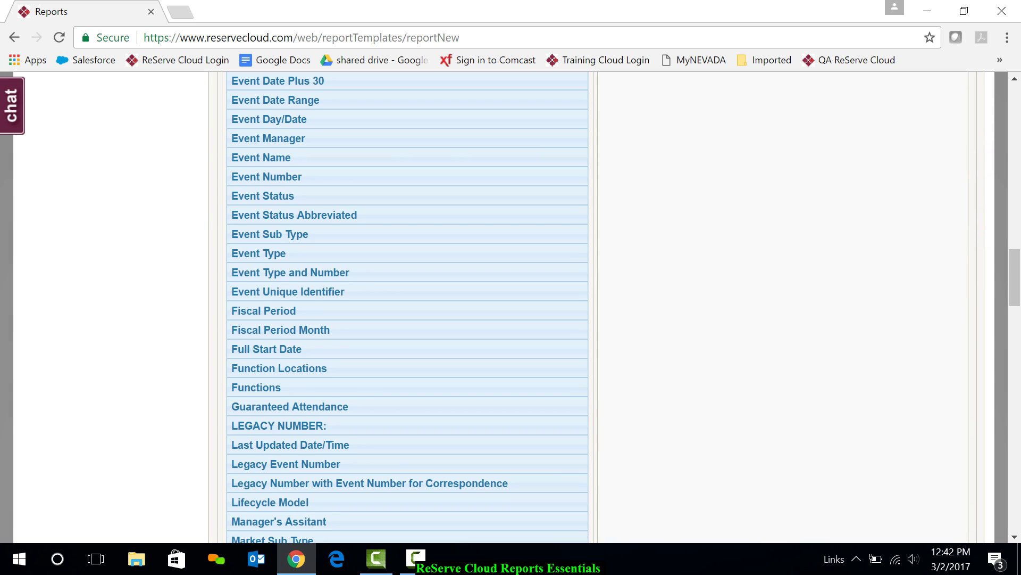
scroll(408, 306, down, 9)
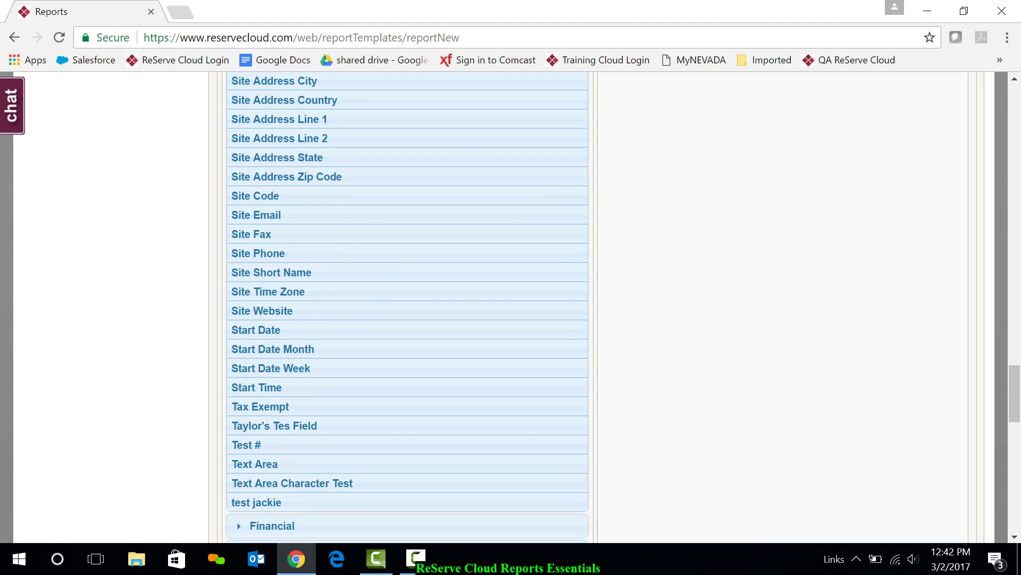
scroll(407, 306, up, 2)
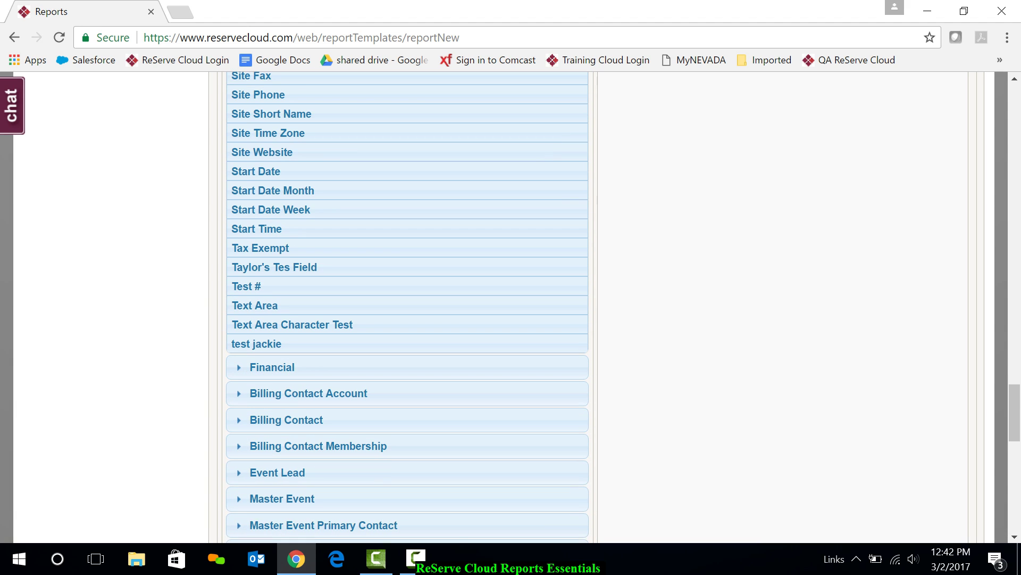
drag(256, 171, 629, 75)
- Add Event Total as a column and move Start Date to the top
scroll(408, 306, down, 3)
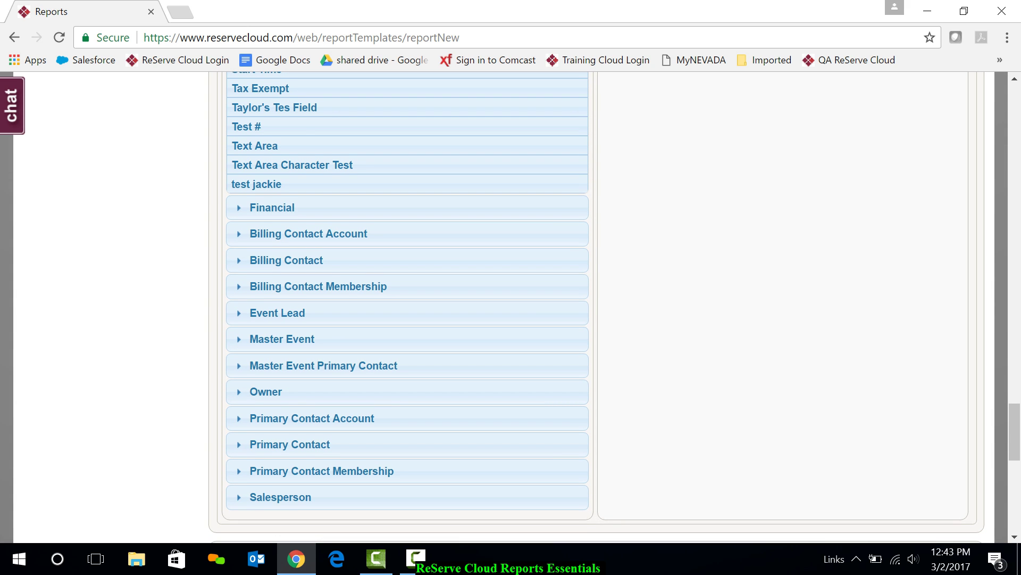
scroll(407, 306, down, 5)
scroll(407, 306, up, 10)
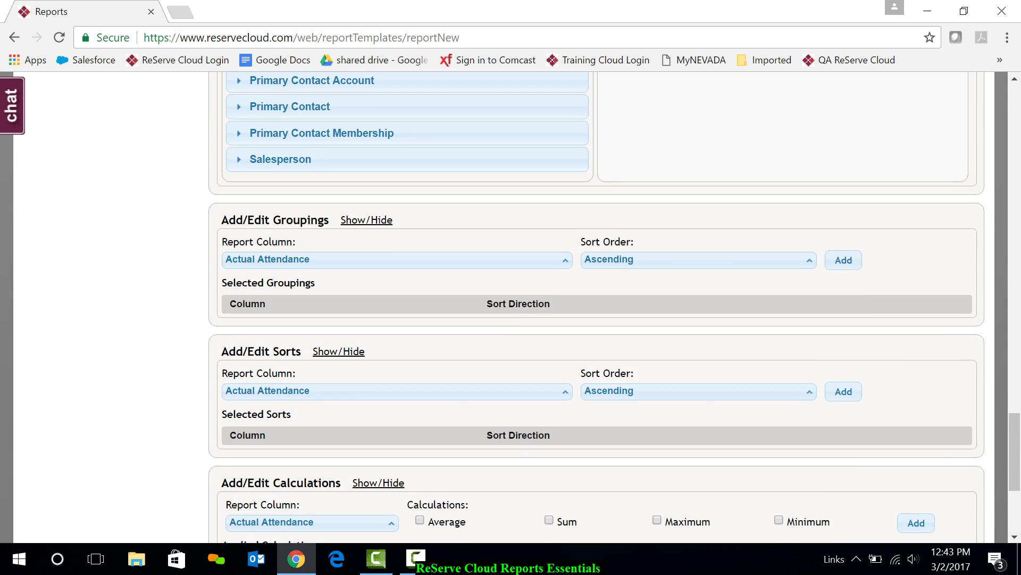
scroll(408, 306, up, 20)
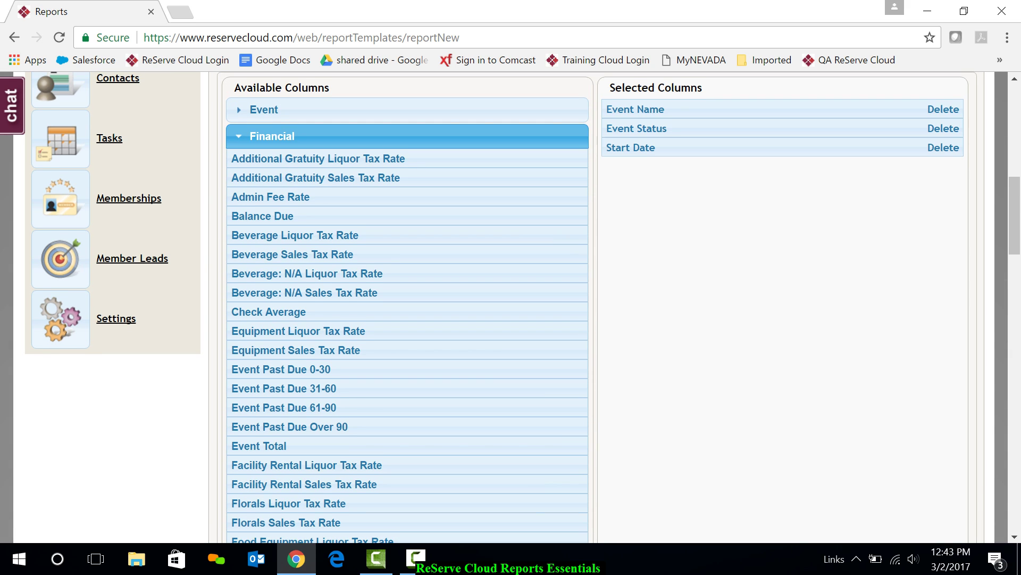
scroll(407, 306, down, 2)
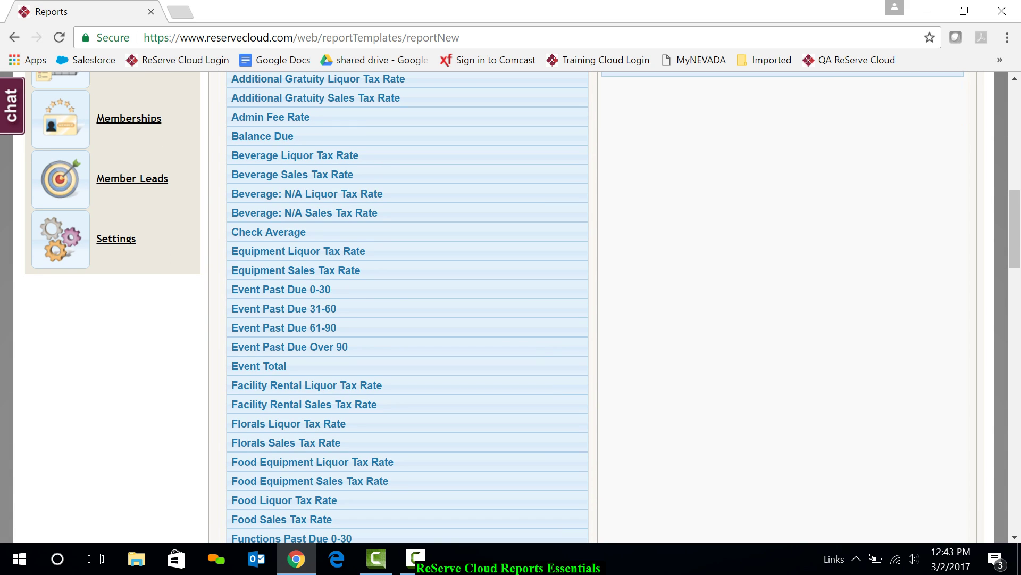
double_click(259, 365)
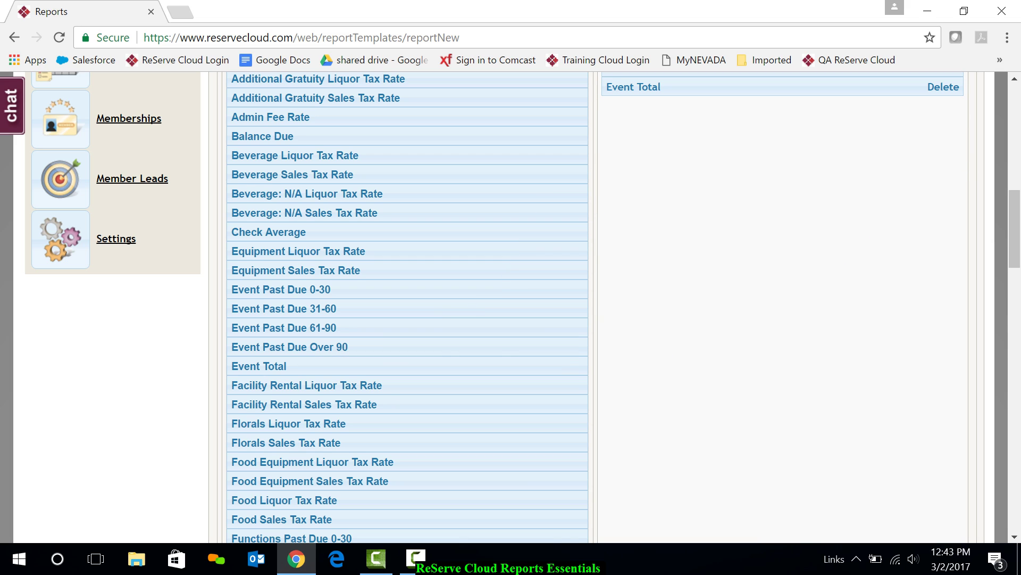
scroll(596, 306, up, 3)
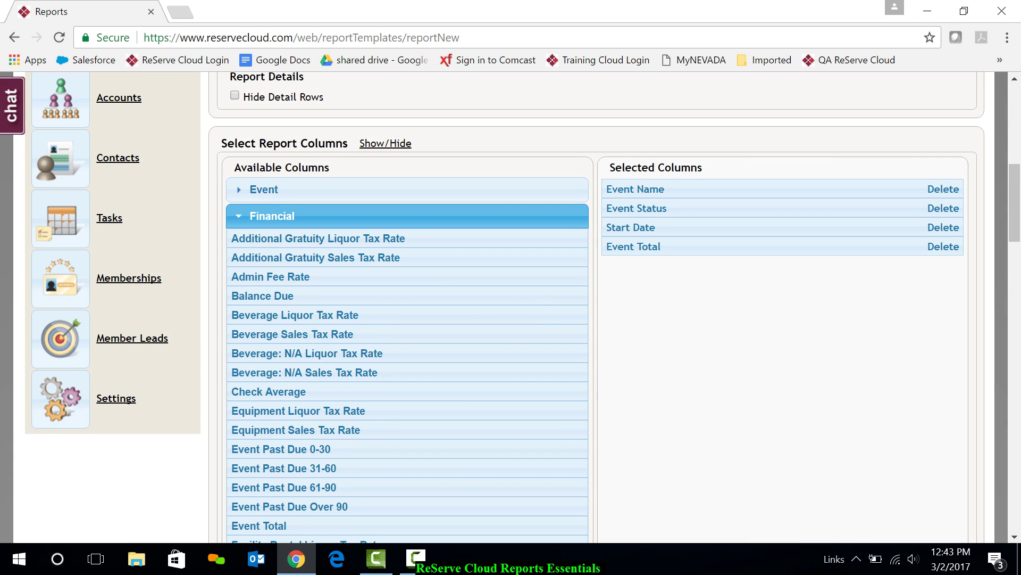
drag(631, 227, 631, 189)
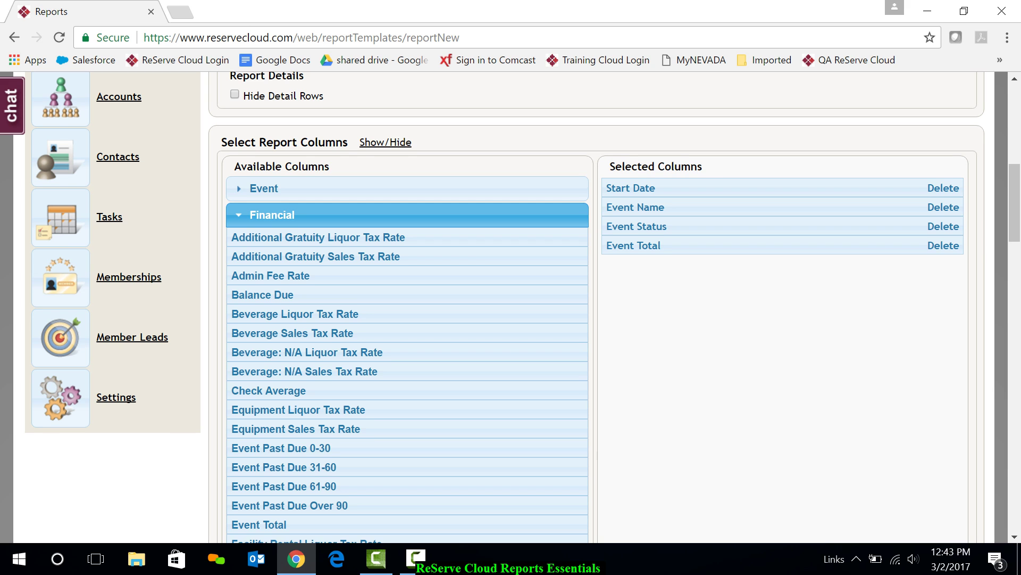
scroll(511, 307, down, 15)
scroll(511, 307, down, 10)
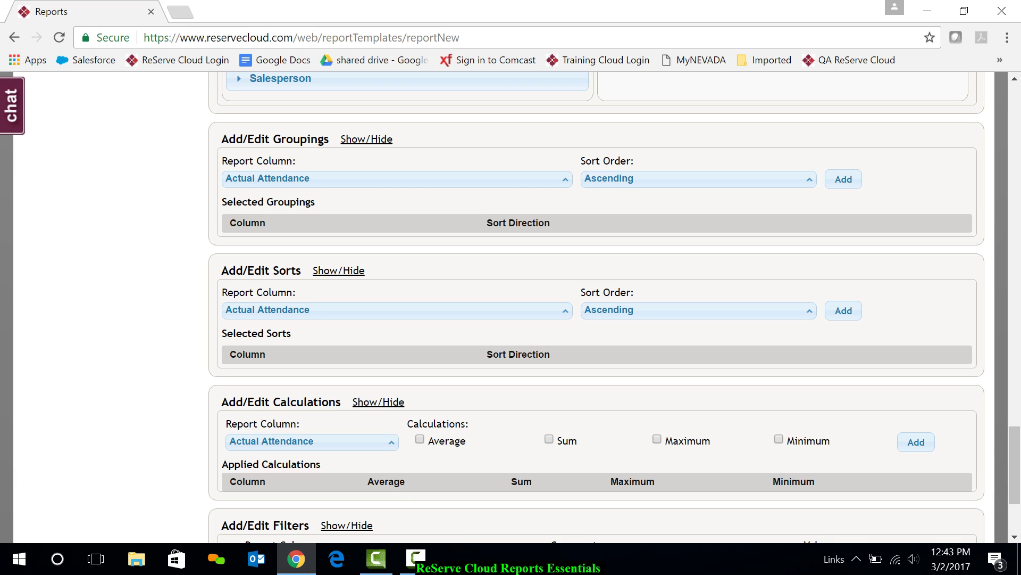
- Group the report by Event Status, ascending
click(397, 179)
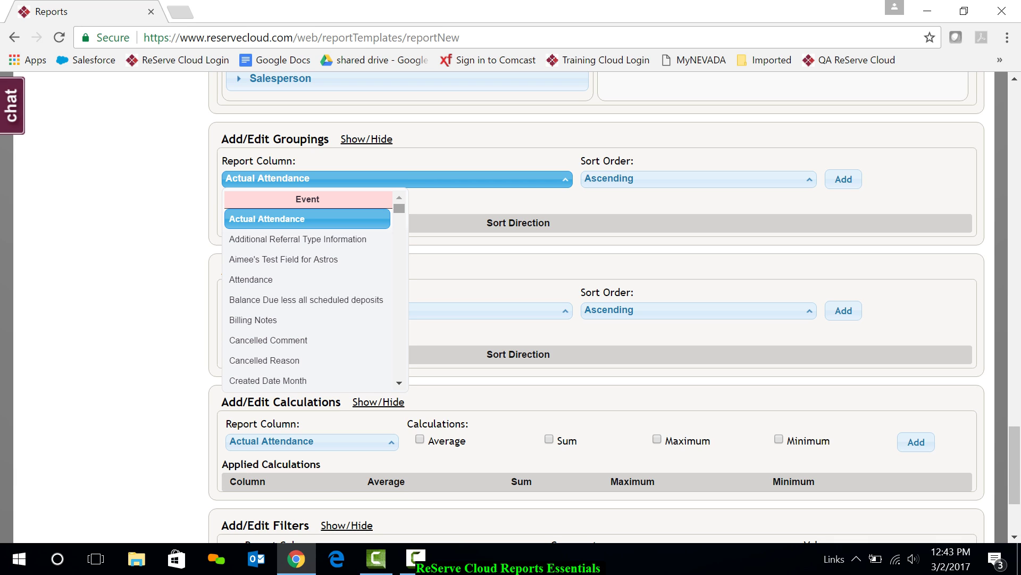
mouse_move(399, 208)
mouse_down()
mouse_move(399, 251)
mouse_move(399, 224)
mouse_up()
click(254, 298)
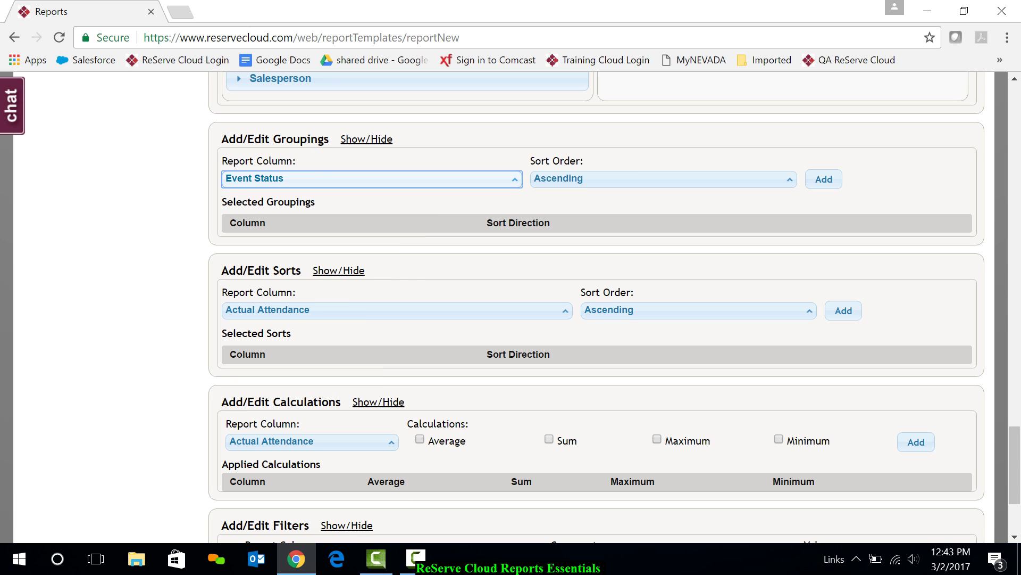
click(824, 178)
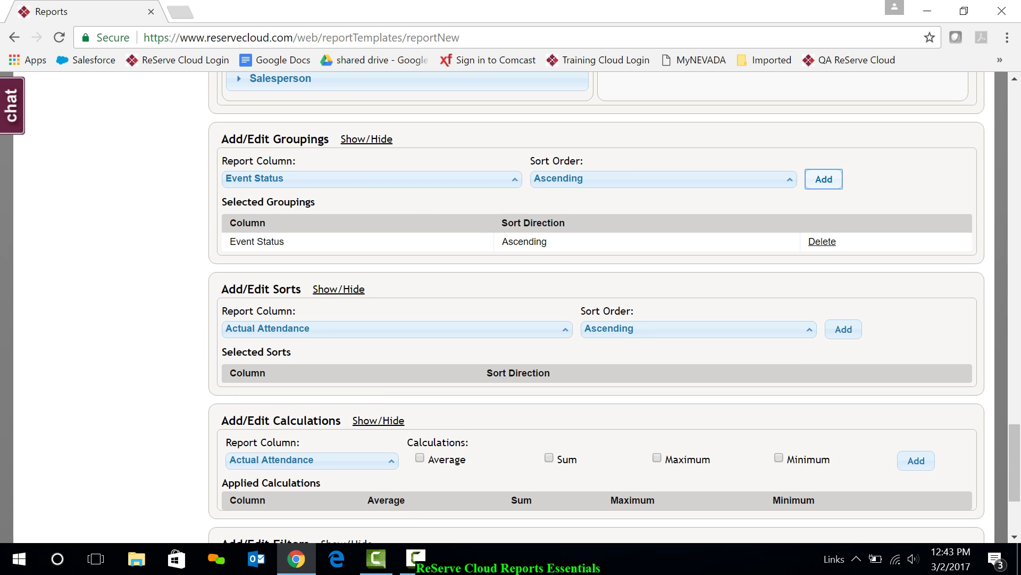
- Sort the report by Start Date, ascending
click(394, 328)
scroll(287, 231, down, 3)
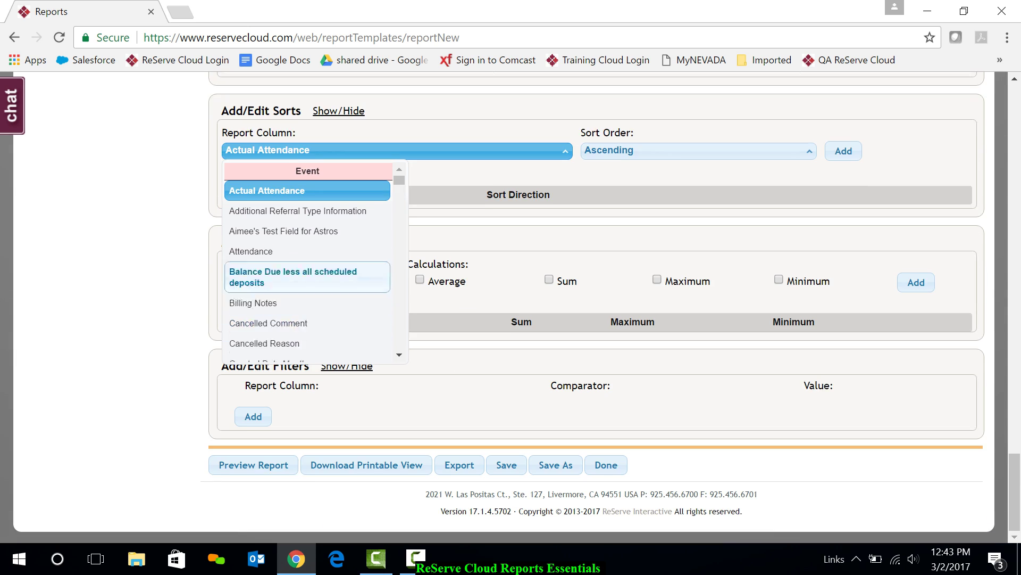
scroll(298, 231, down, 15)
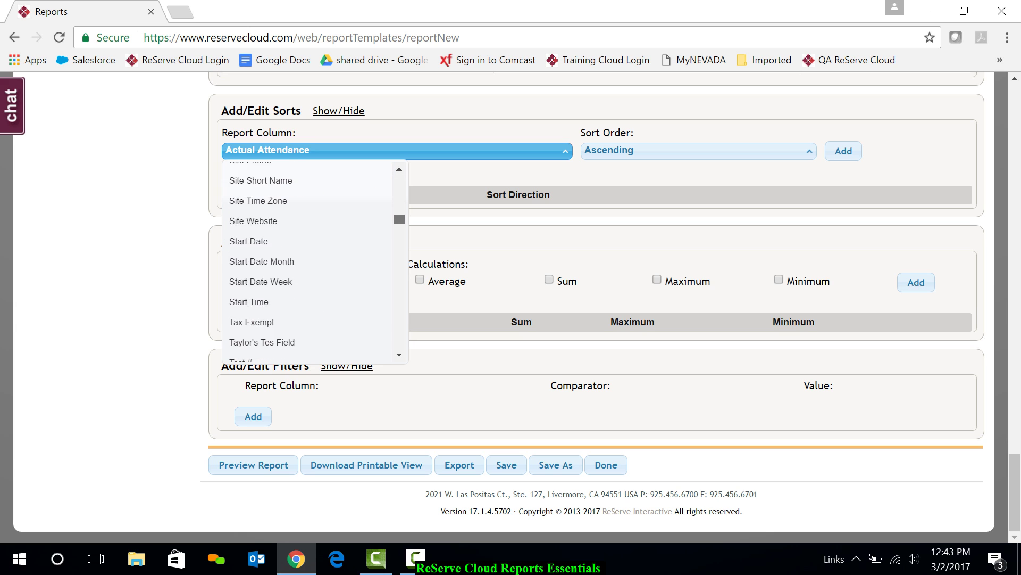
scroll(298, 231, down, 4)
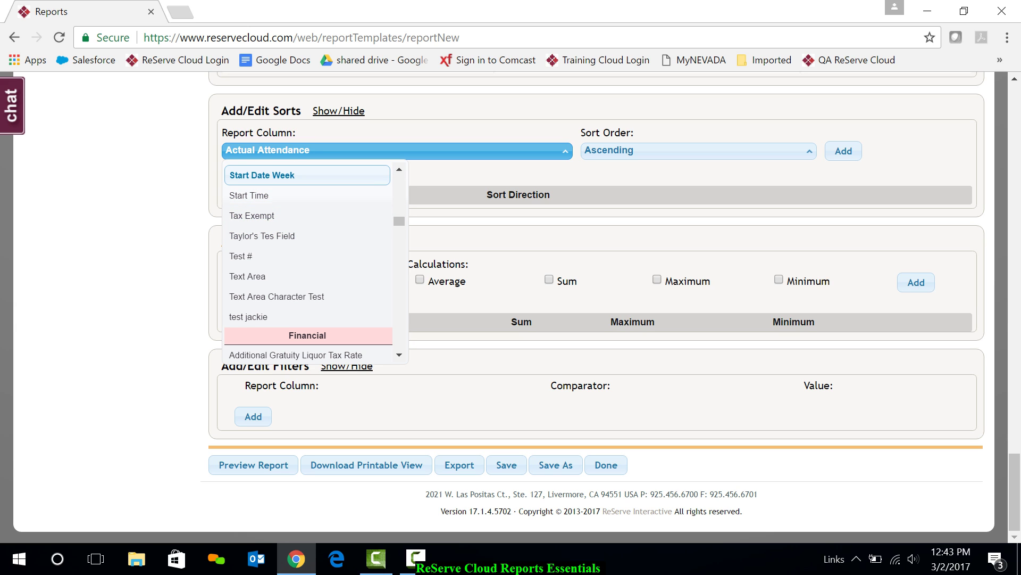
scroll(297, 231, up, 1)
click(298, 212)
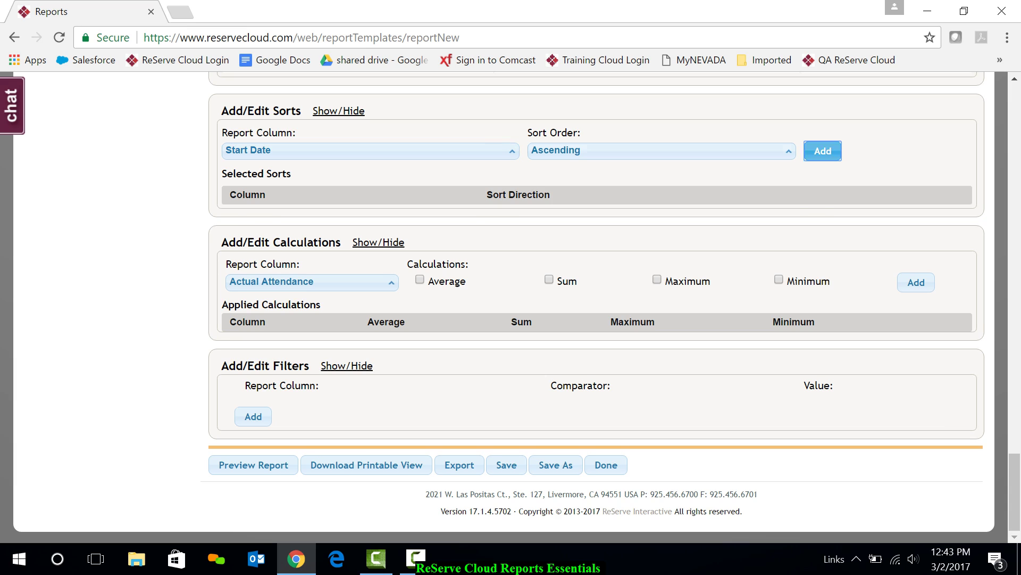
click(823, 151)
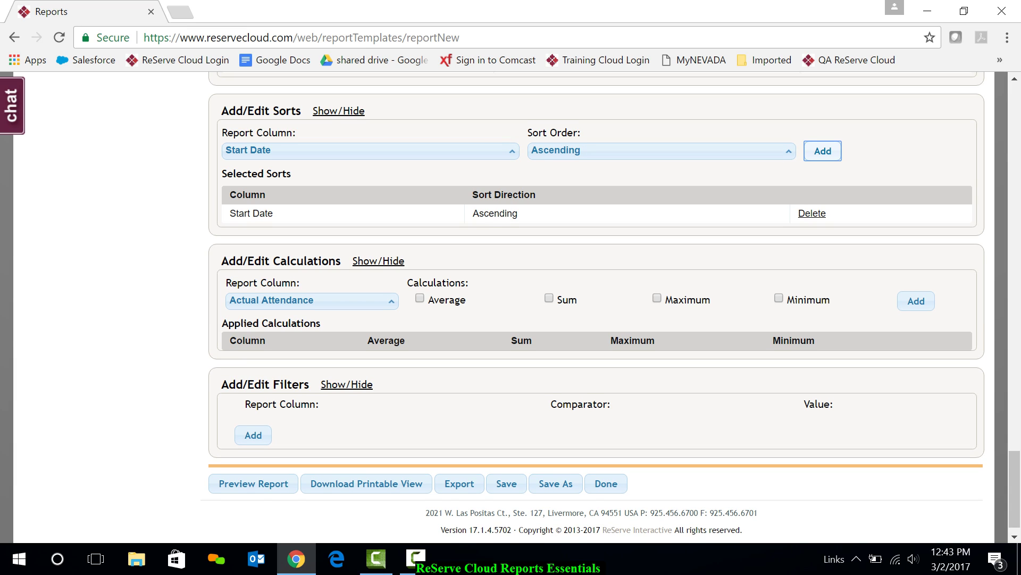
- Apply a Sum calculation to the Event Total column
scroll(511, 307, down, 1)
click(312, 282)
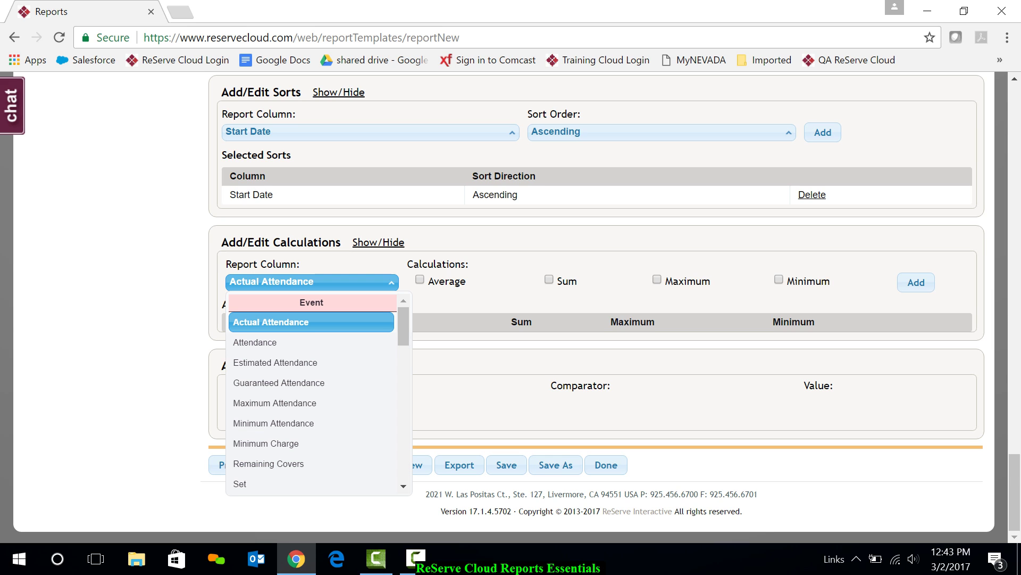
scroll(314, 393, down, 3)
scroll(314, 340, down, 3)
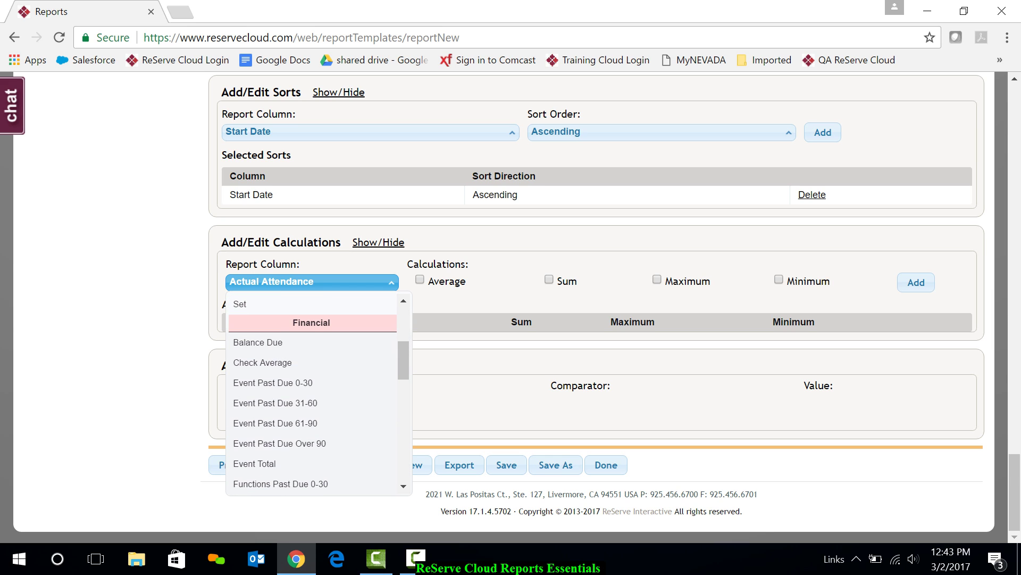
scroll(314, 340, down, 2)
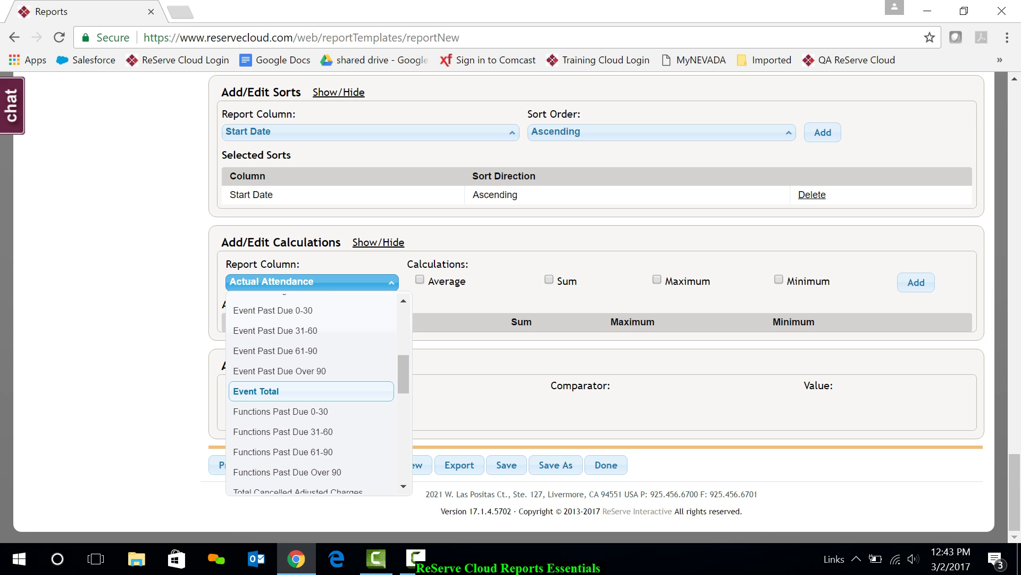
click(311, 391)
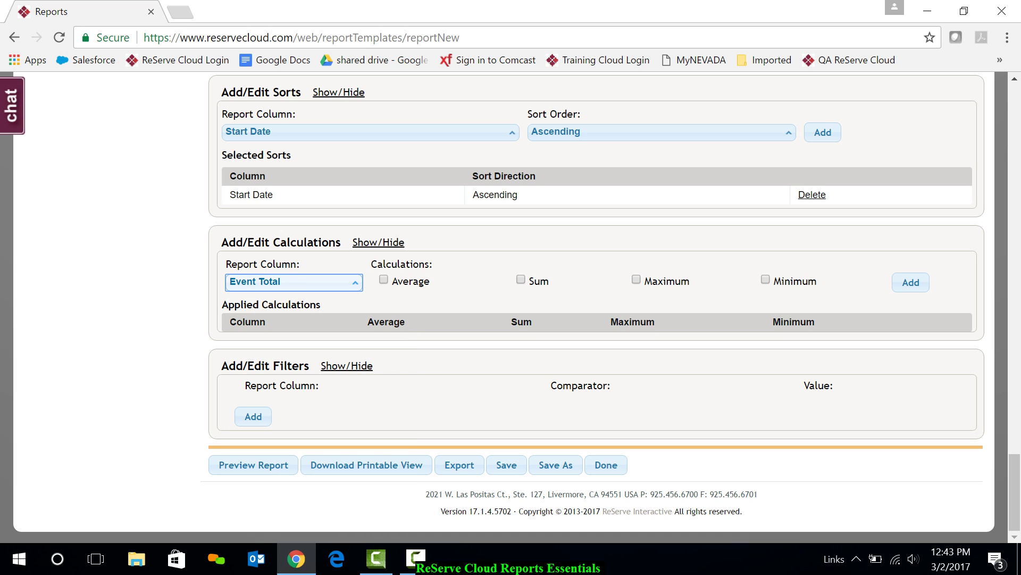
click(521, 279)
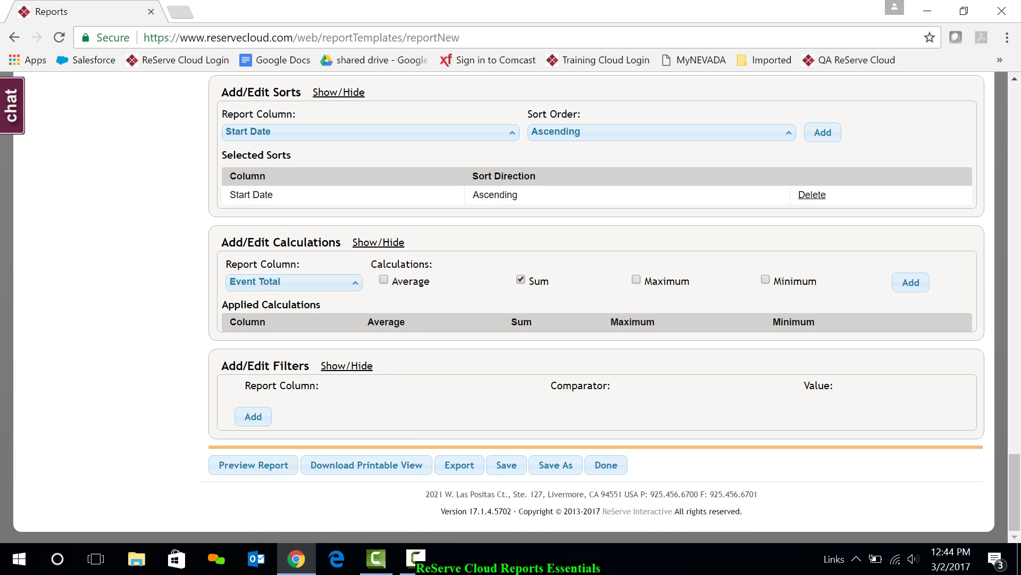
click(910, 282)
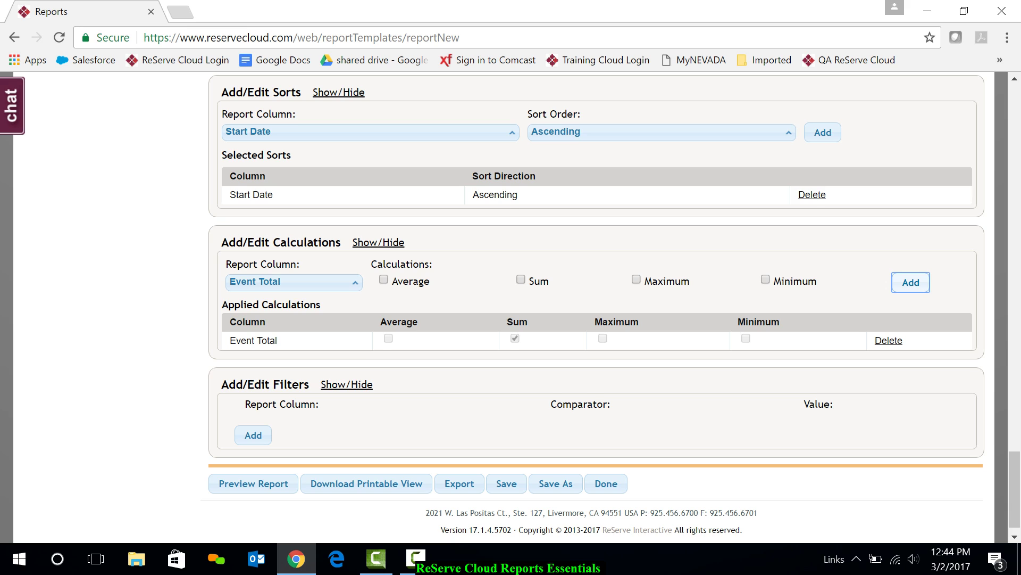
scroll(511, 307, down, 1)
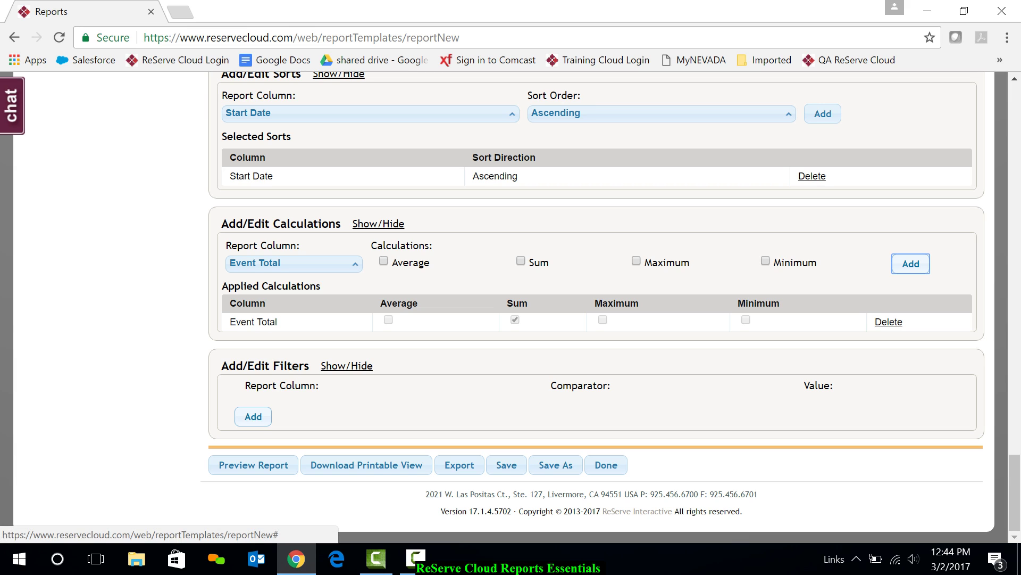
- Filter on Salesperson First Name equal to the salesperson's first name, then preview the report
click(253, 416)
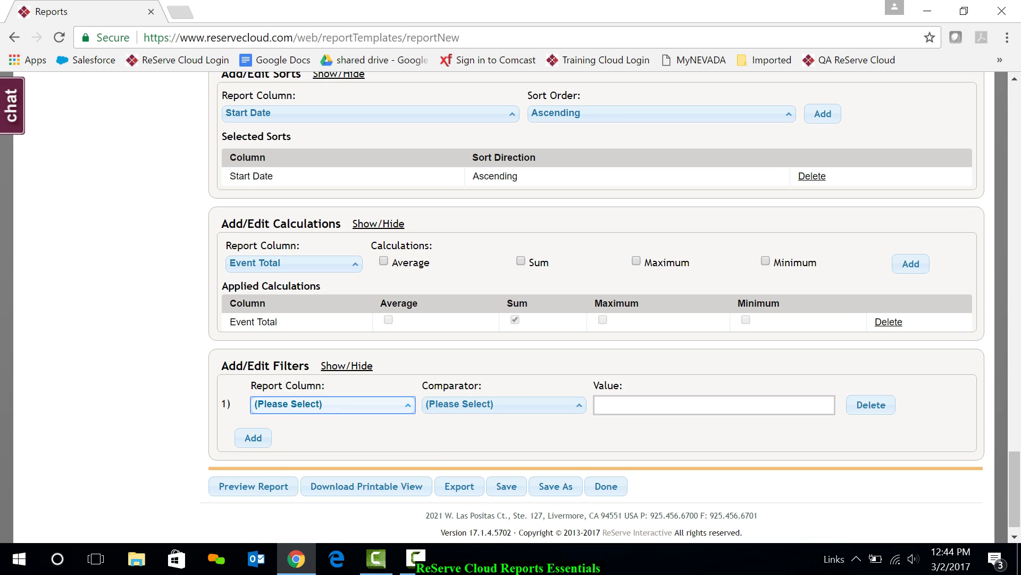
click(287, 404)
scroll(336, 468, down, 20)
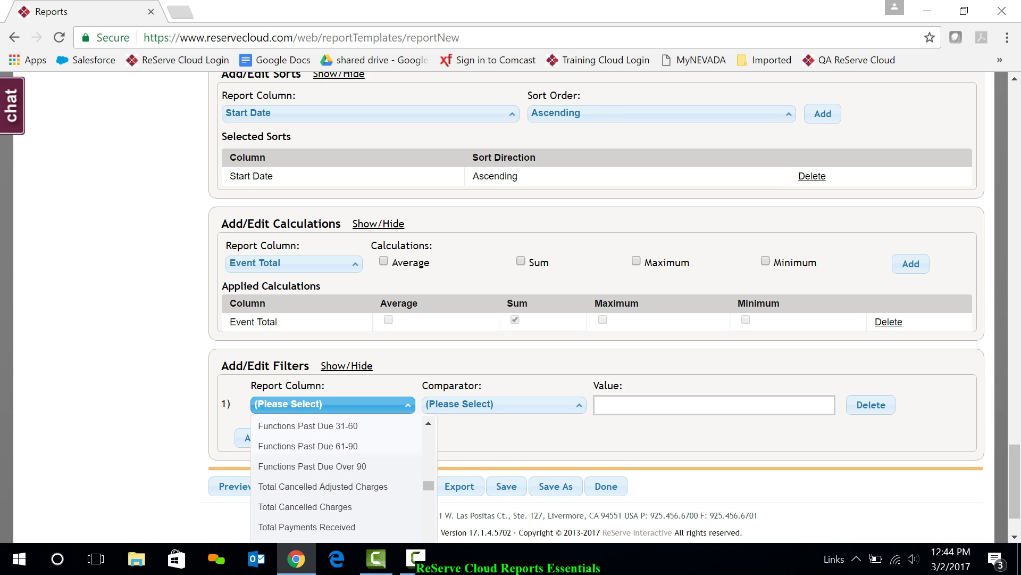
scroll(336, 479, down, 20)
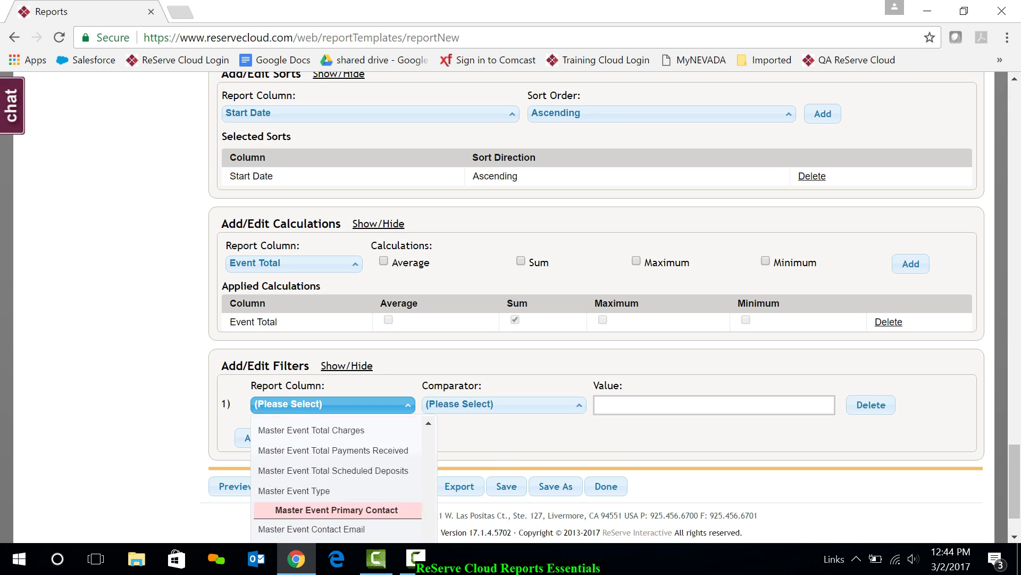
scroll(336, 479, down, 5)
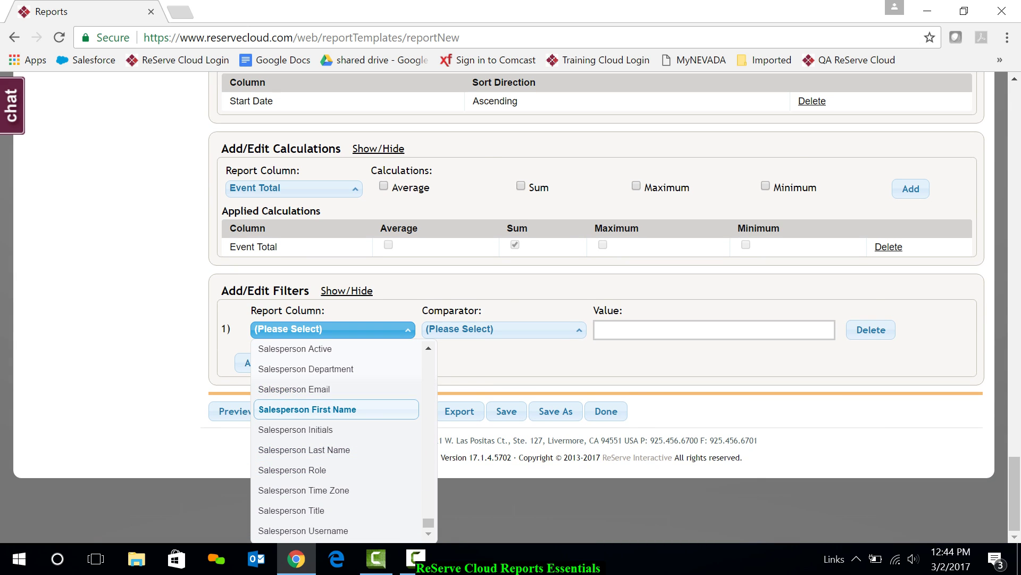
click(336, 409)
click(725, 383)
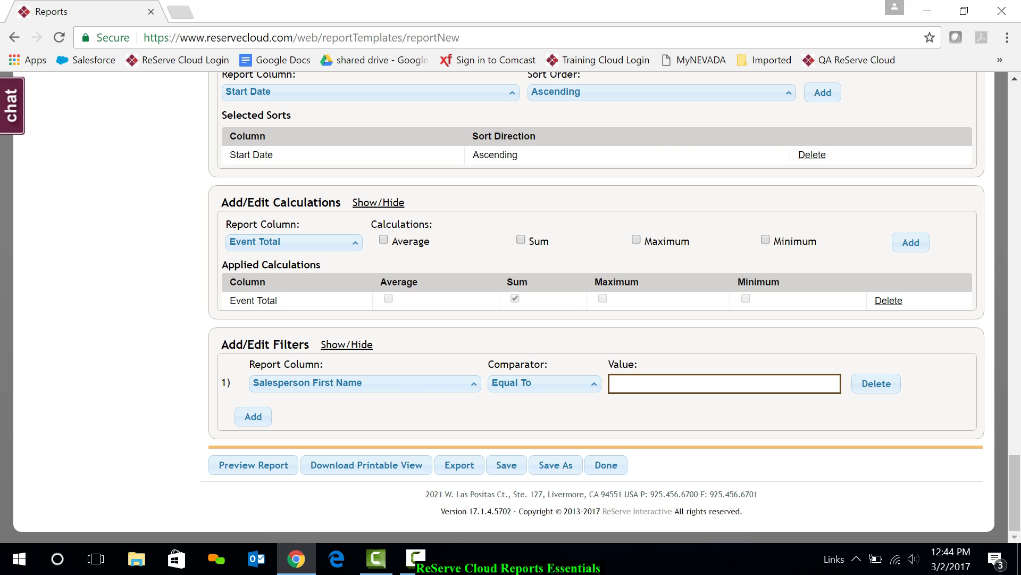
text(Leslie)
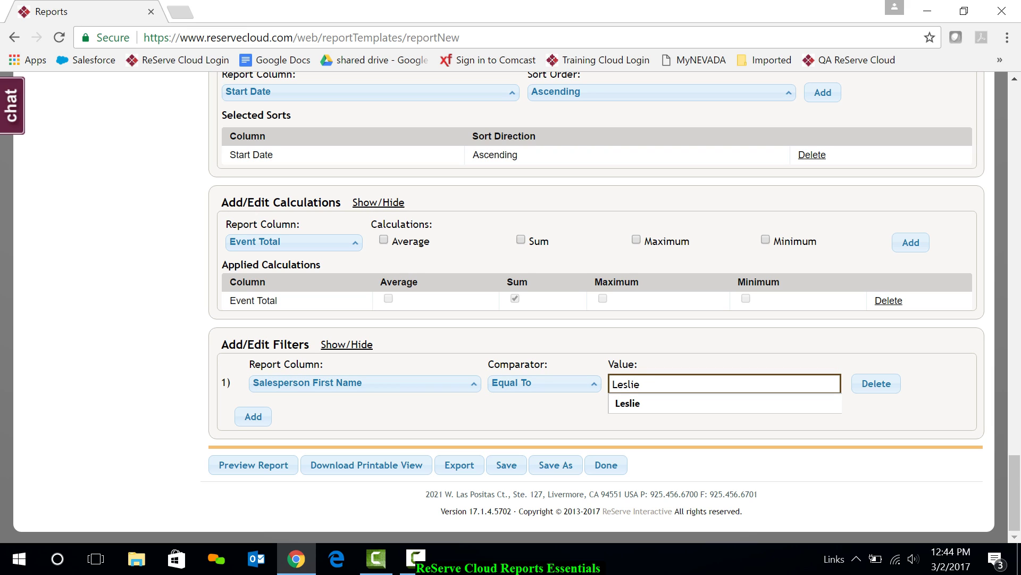
key(Tab)
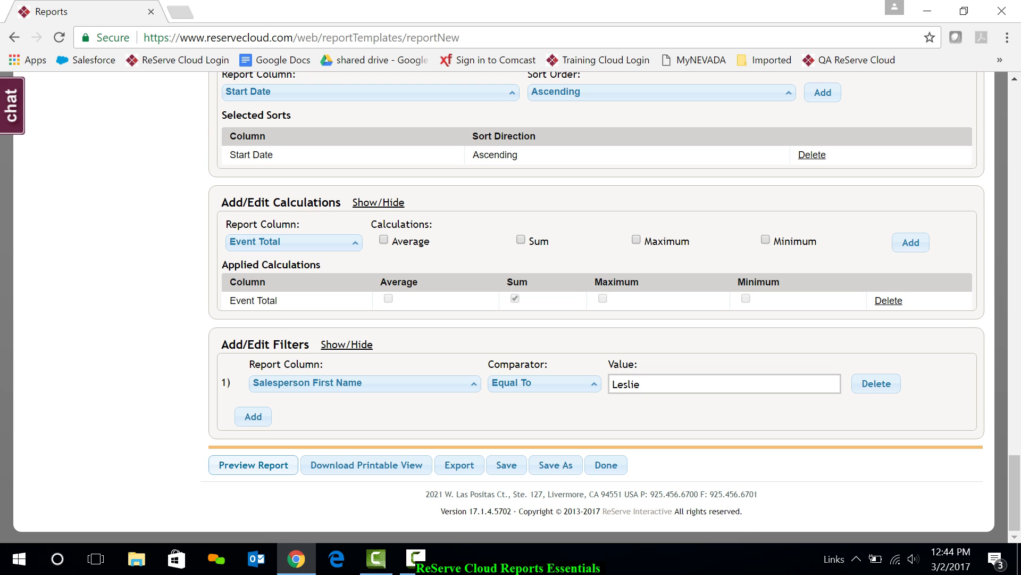
click(254, 464)
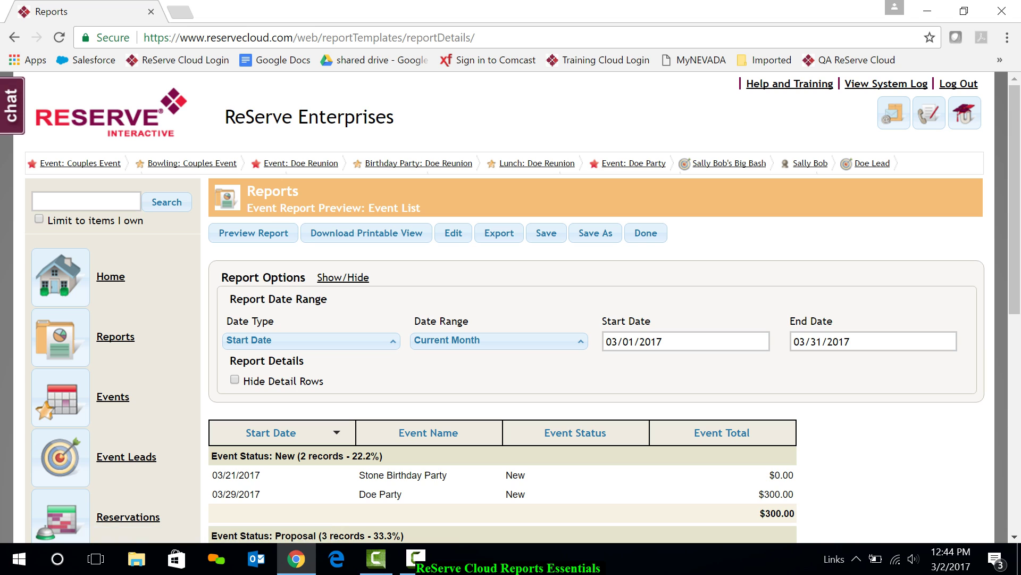
- Scroll through the Event List preview for 03/01/2017–03/31/2017, checking the New group's $300.00 total
scroll(510, 307, down, 6)
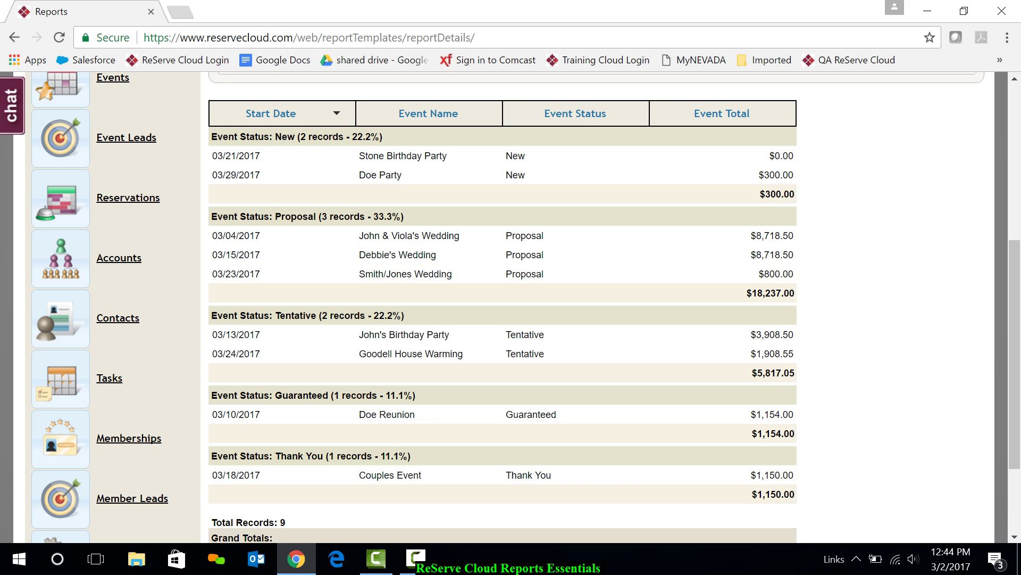
scroll(547, 232, up, 6)
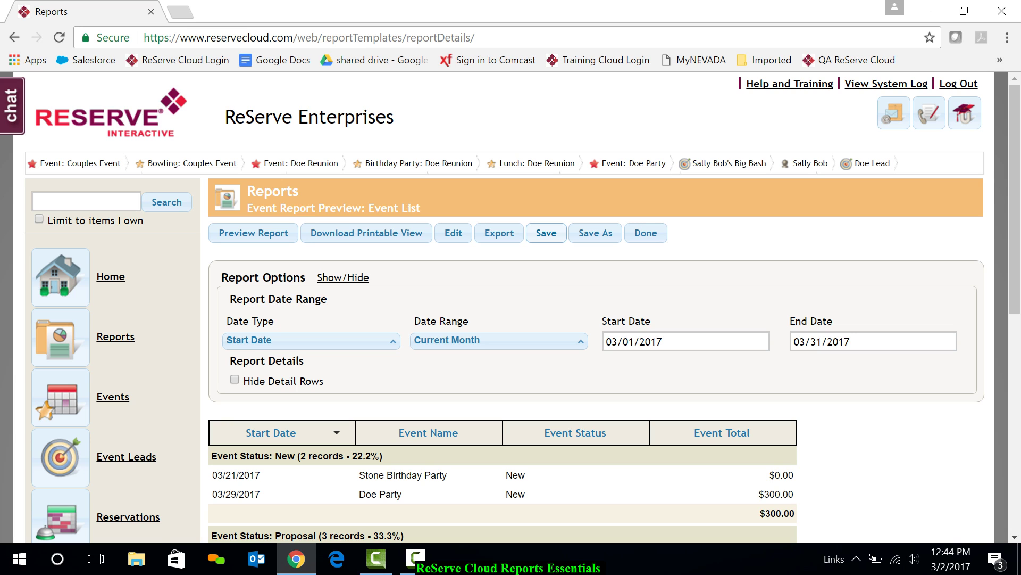
- Close the Event List preview and return to the Reports list of All Organization Folders
triple_click(115, 336)
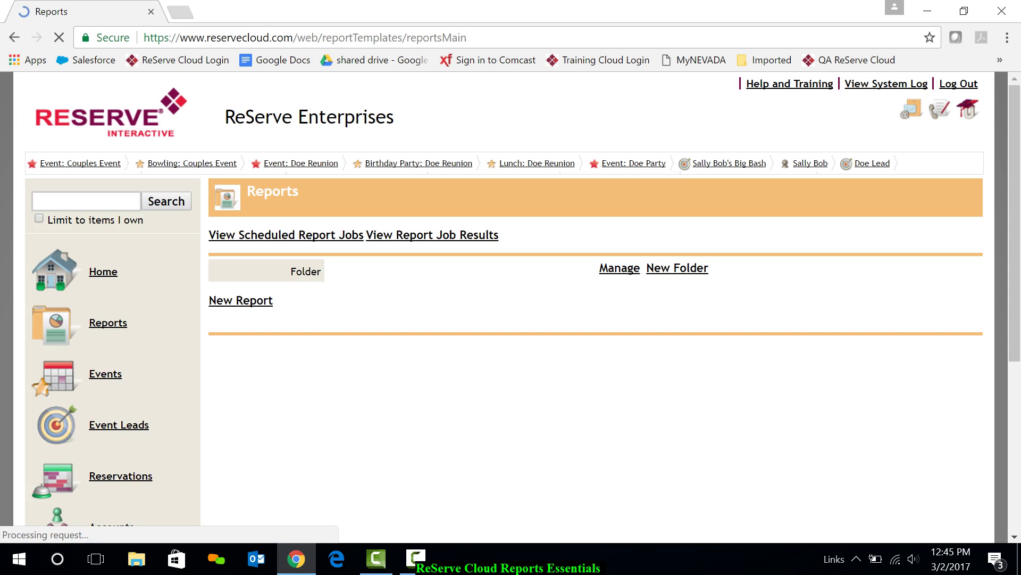
scroll(596, 319, down, 2)
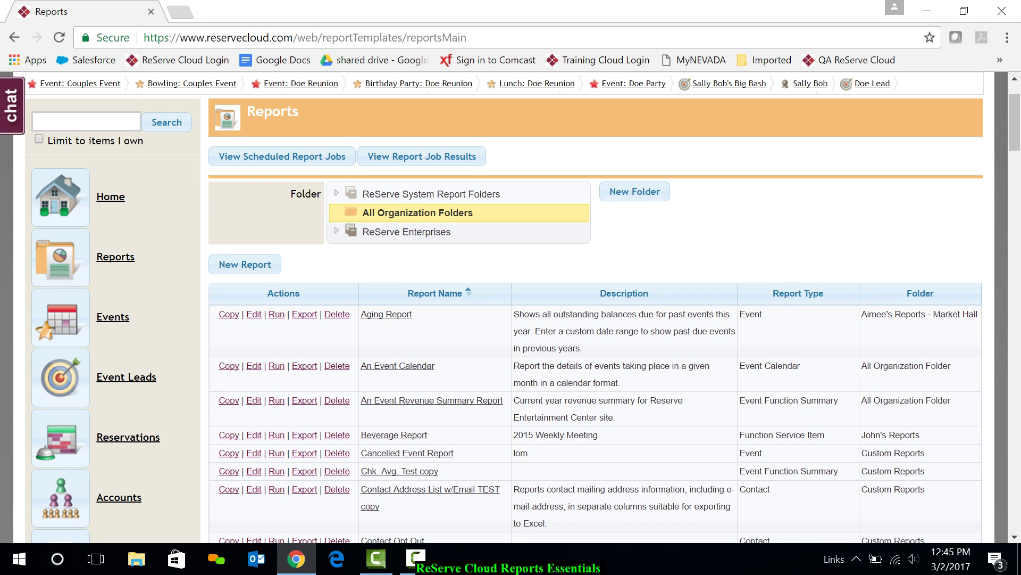